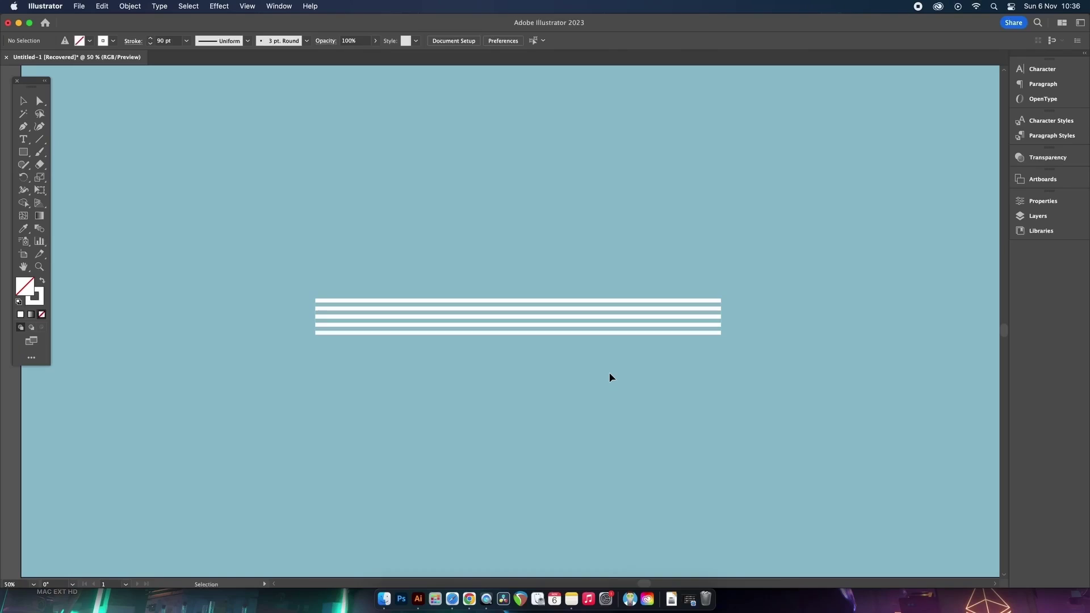
Check the white stripes in Outline view, then drag them to the canvas's top-right.
click(580, 320)
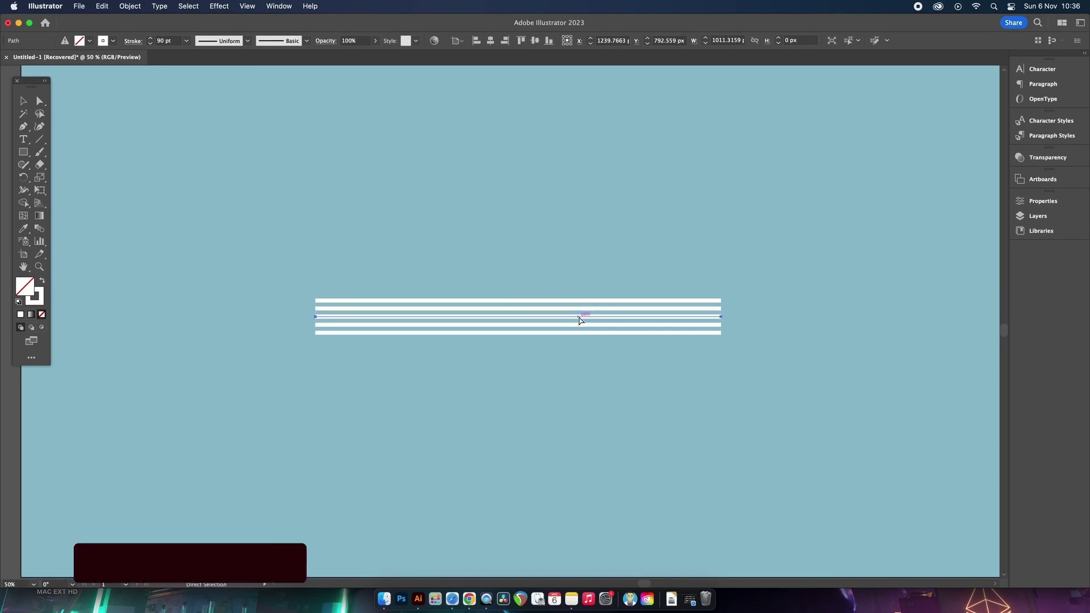
key(super+y)
click(716, 238)
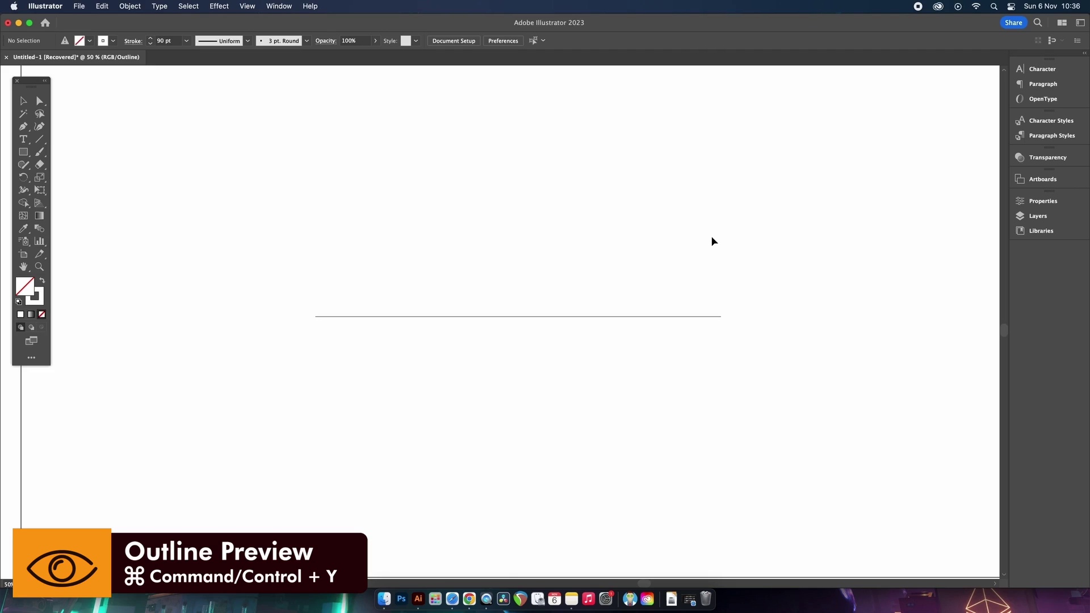
key(super+y)
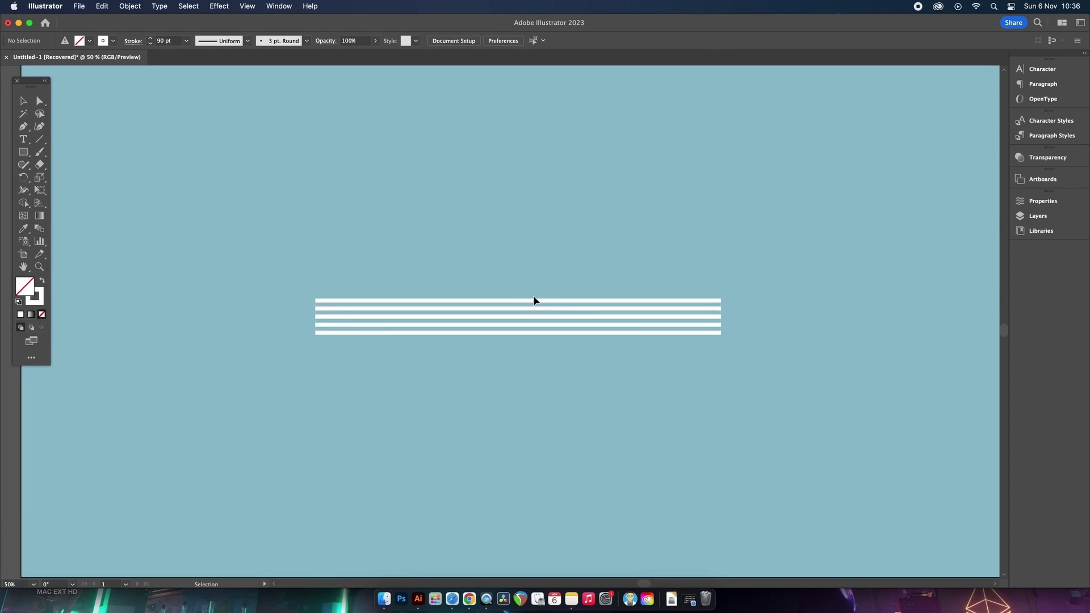
drag(502, 321, 755, 115)
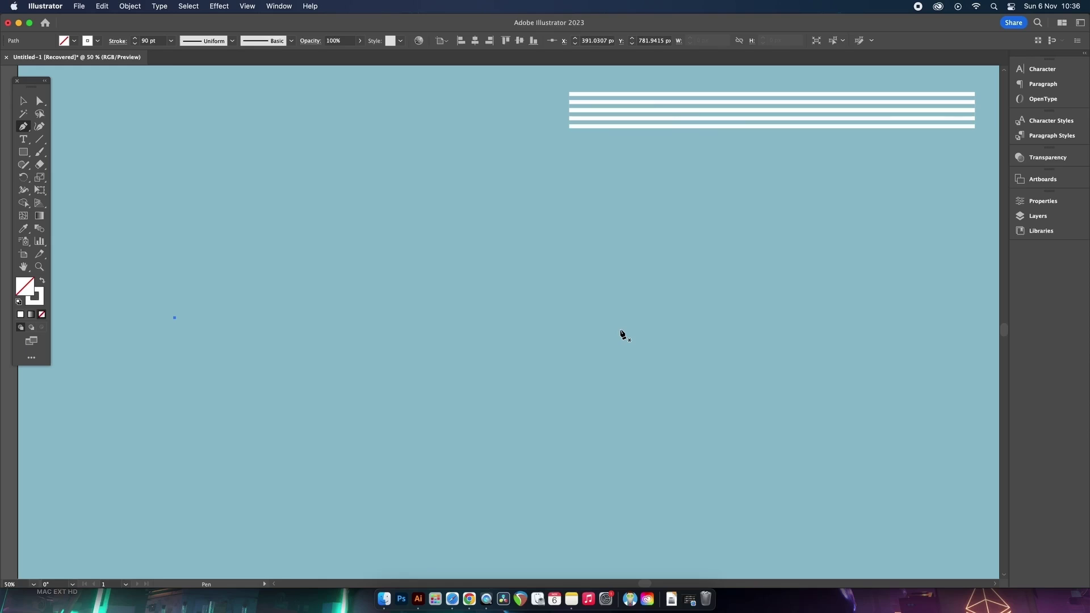
Draw a large circle with a 10 pt stroke and cut it at its side anchors.
key(l)
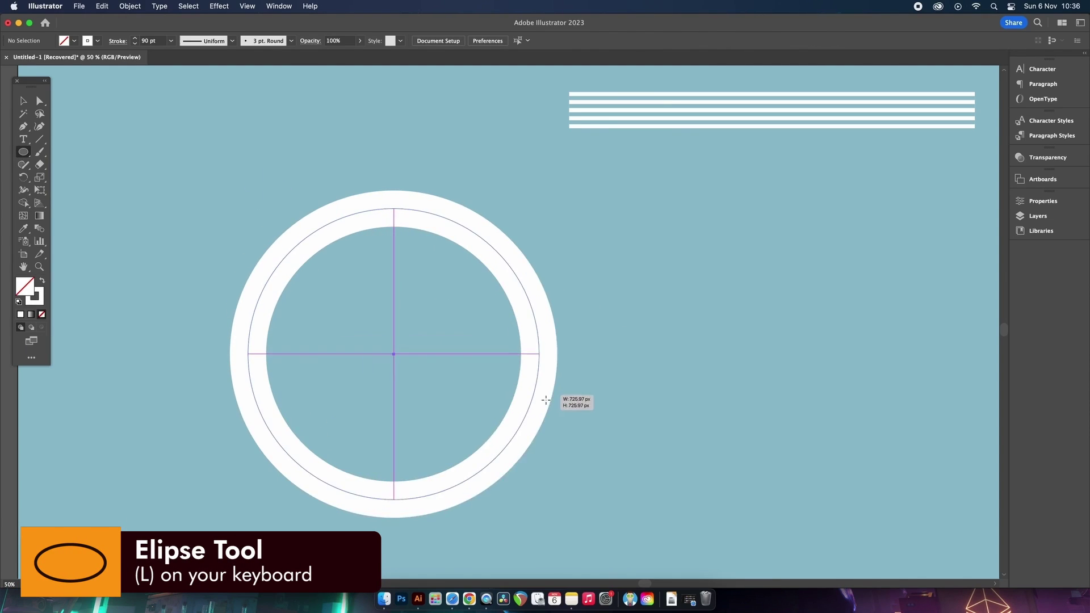
drag(248, 208, 572, 531)
click(23, 103)
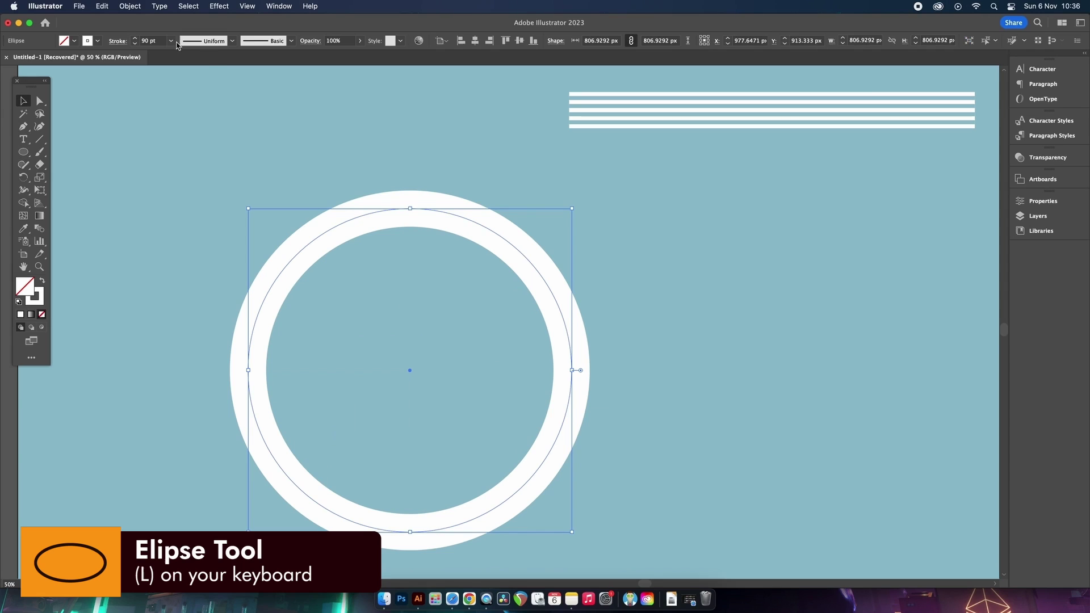
click(171, 41)
click(195, 193)
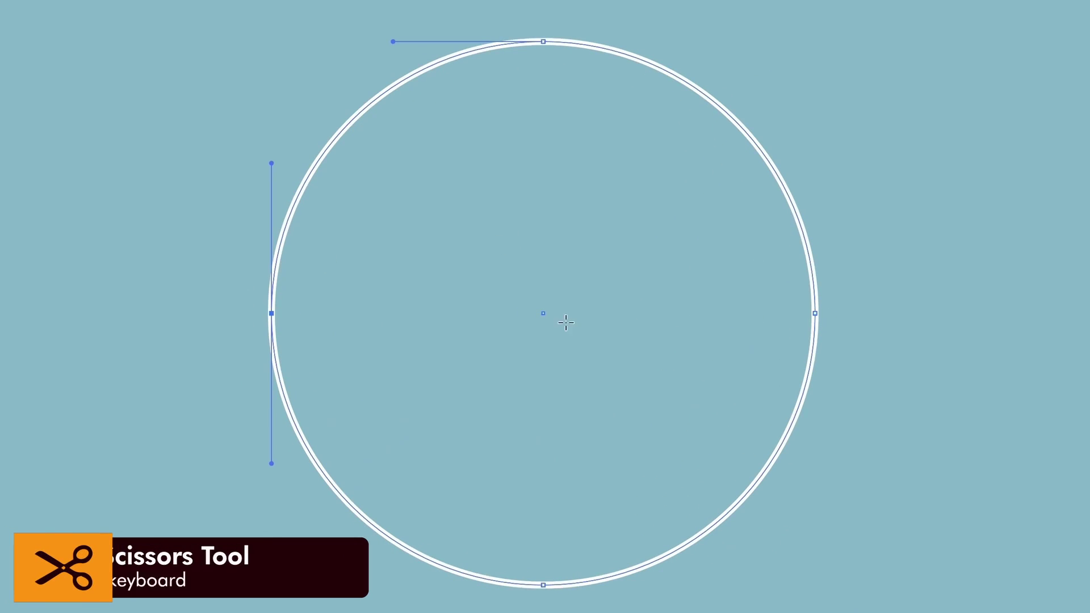
click(815, 313)
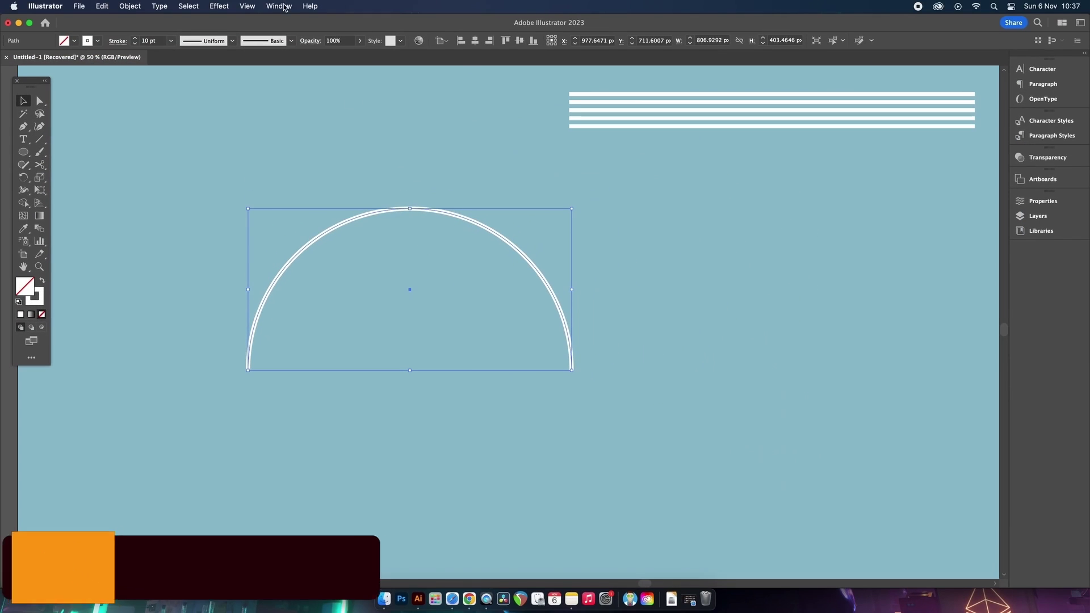
click(279, 6)
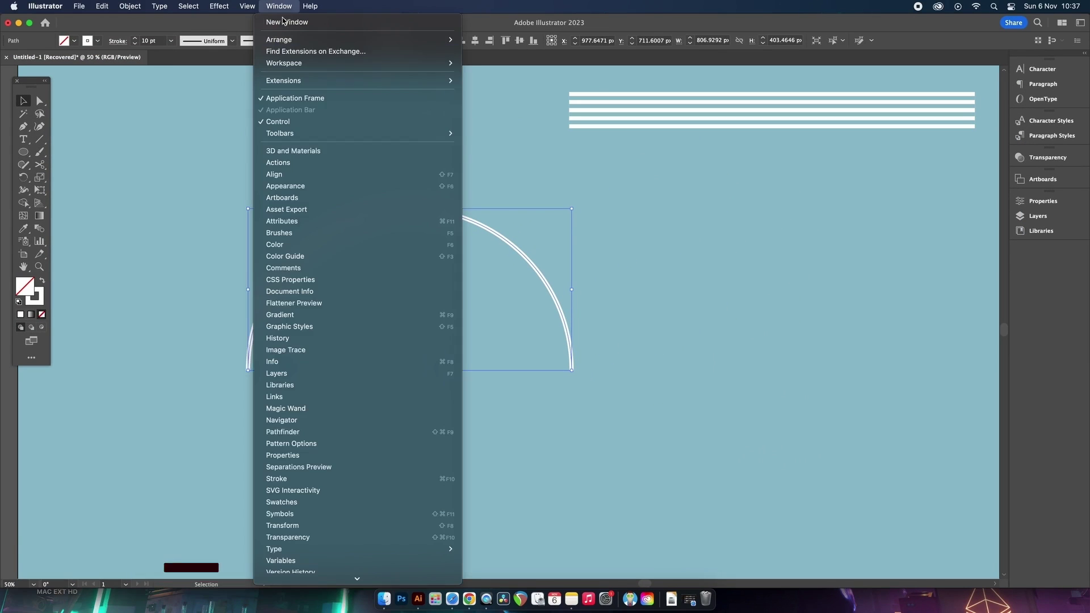
In Appearance, duplicate the arc's stroke and make the copy 30 pt in the background colour.
click(319, 186)
drag(145, 87, 886, 200)
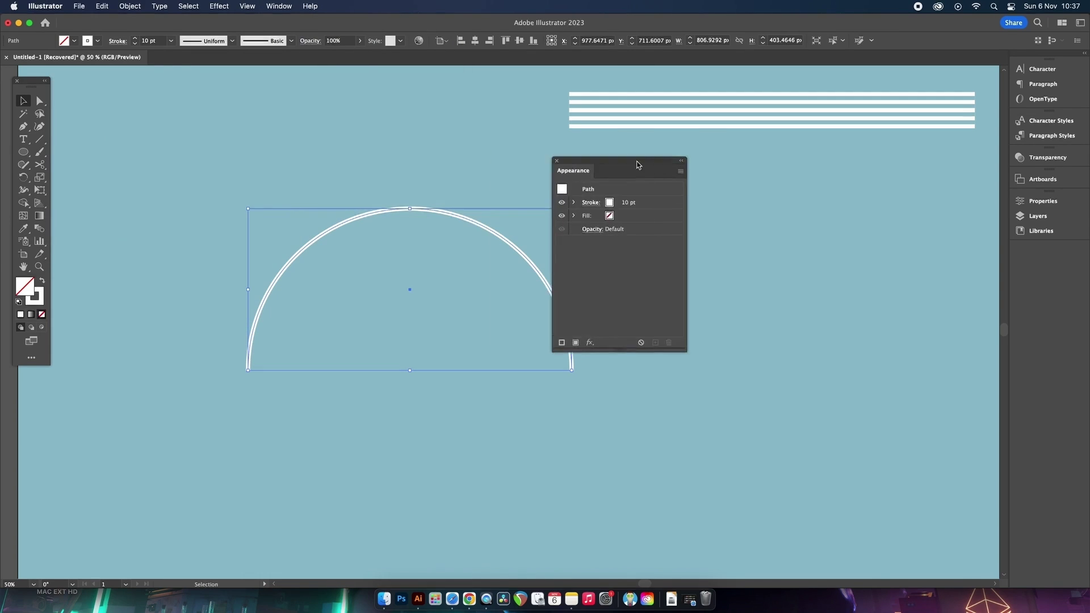
click(873, 230)
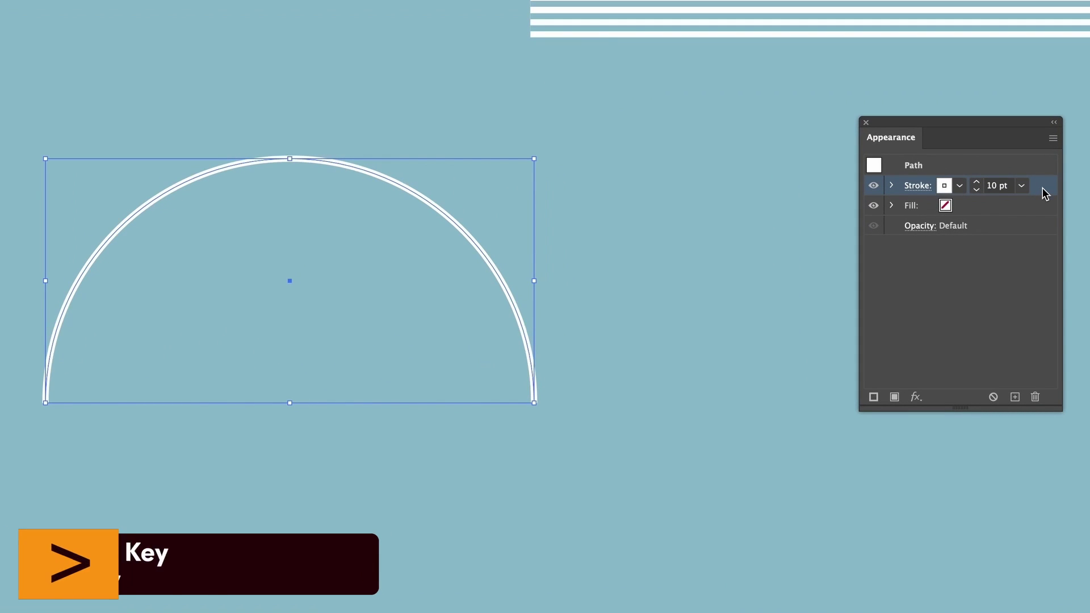
drag(1042, 187, 1034, 214)
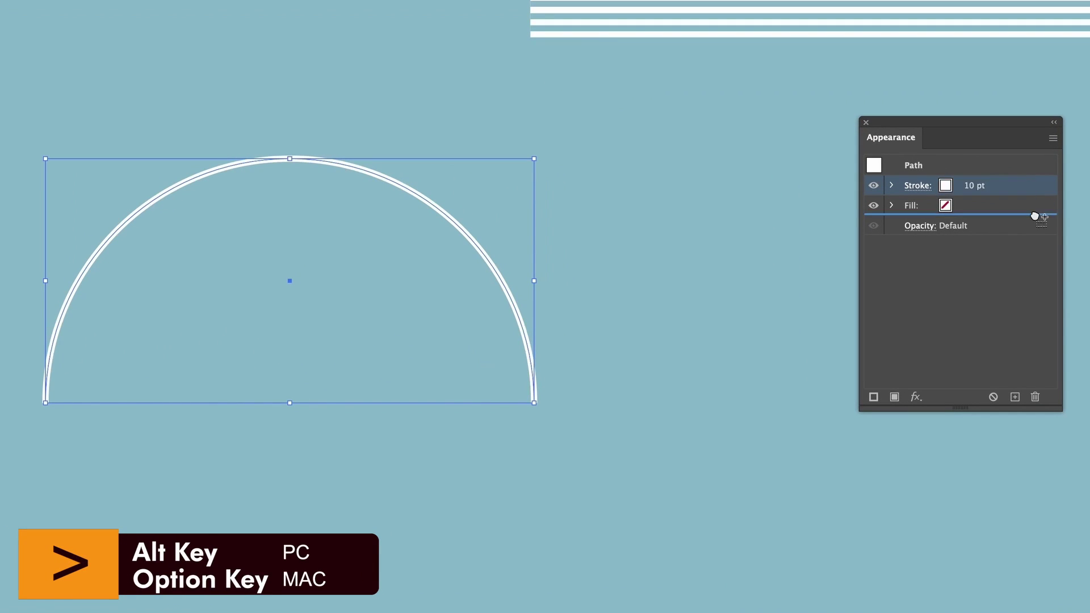
click(962, 225)
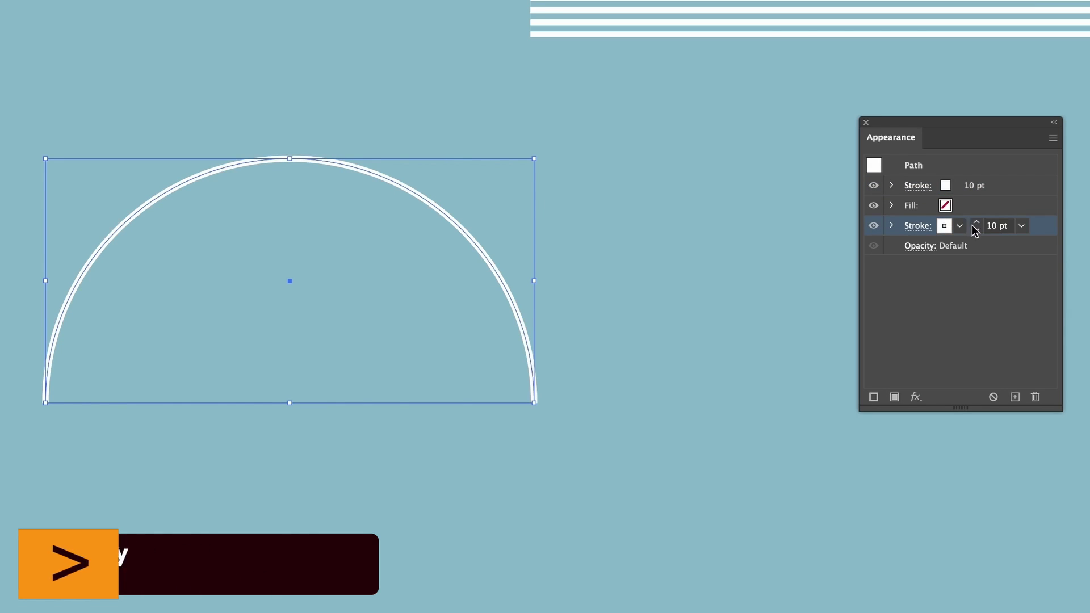
click(1011, 228)
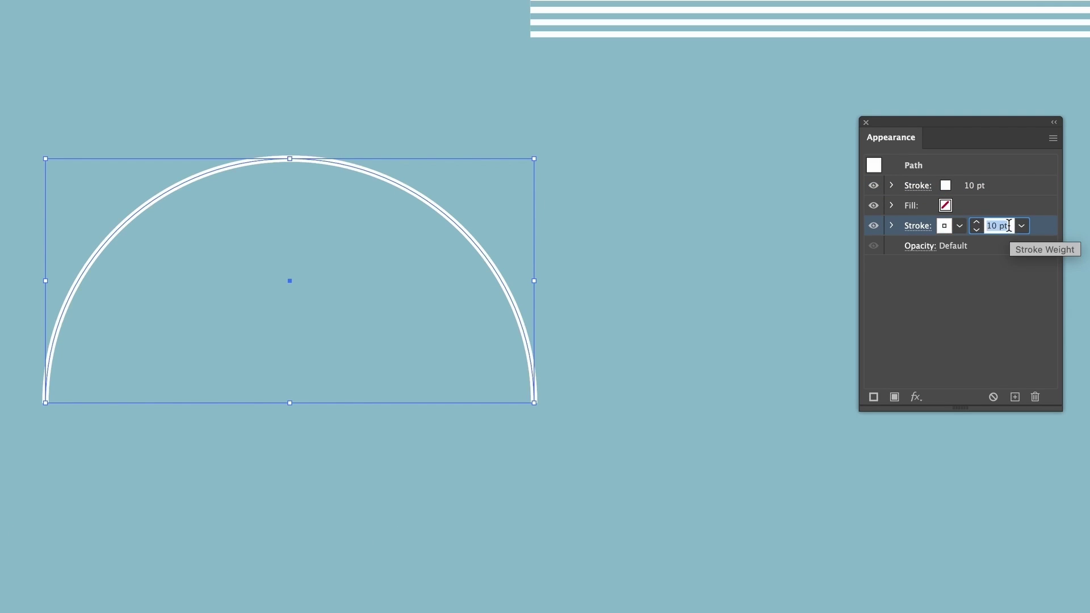
text(30)
click(943, 225)
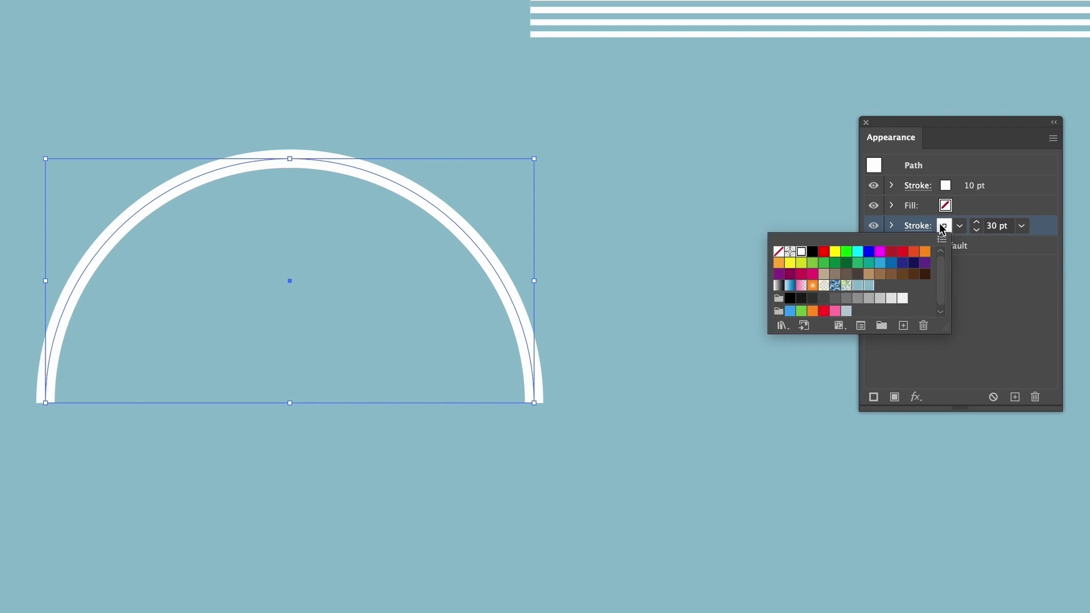
click(869, 286)
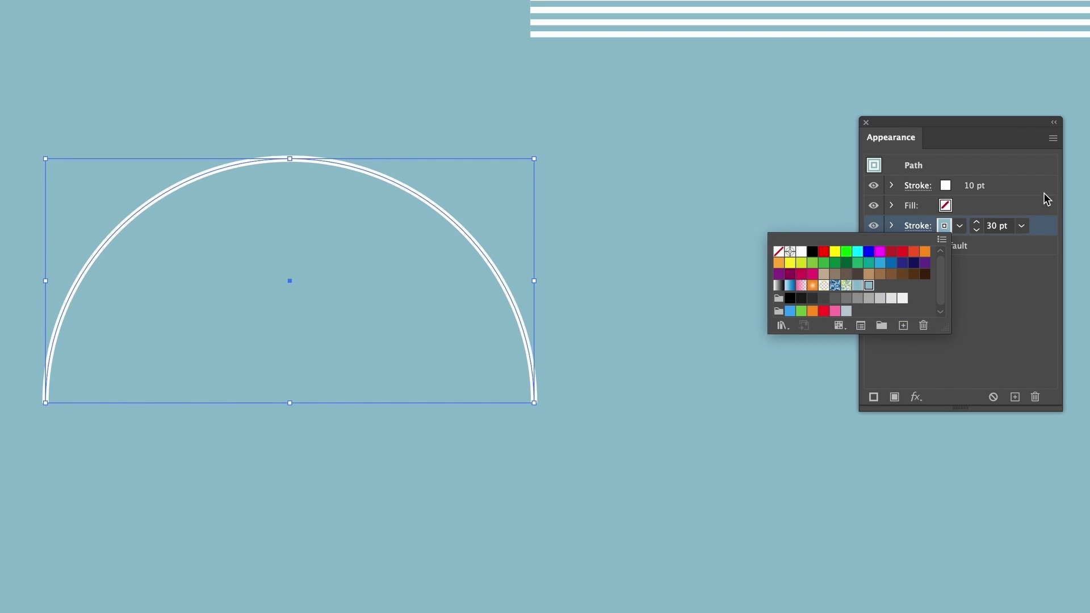
Add more duplicated strokes at 50, 70 and 90 pt, then deselect to view the bands.
click(1037, 192)
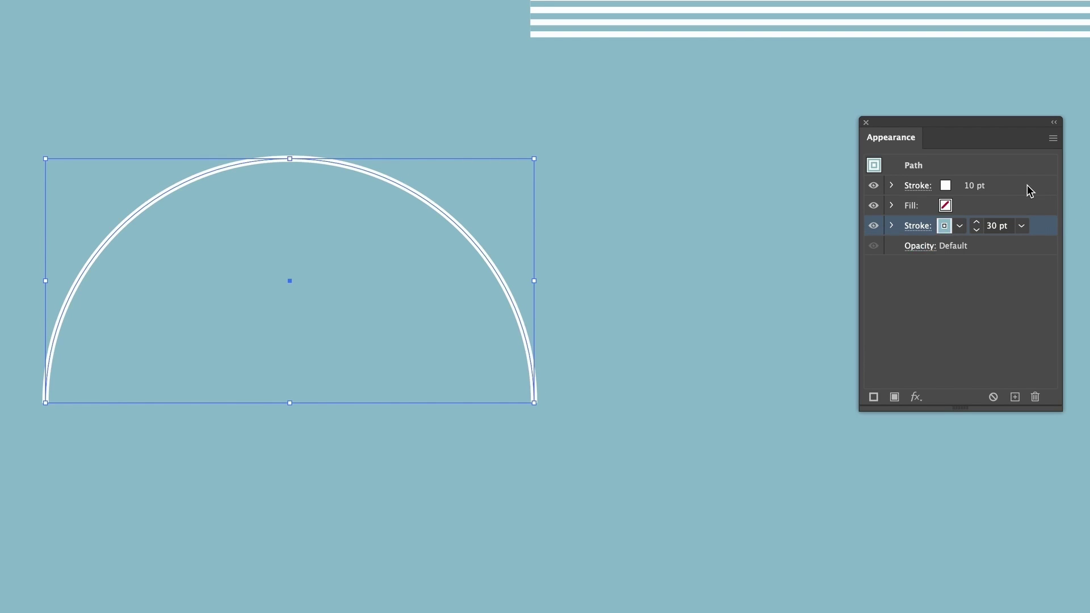
shift+click(1033, 224)
mouse_move(1017, 226)
mouse_down()
mouse_move(1014, 253)
mouse_move(1013, 235)
mouse_up()
click(997, 247)
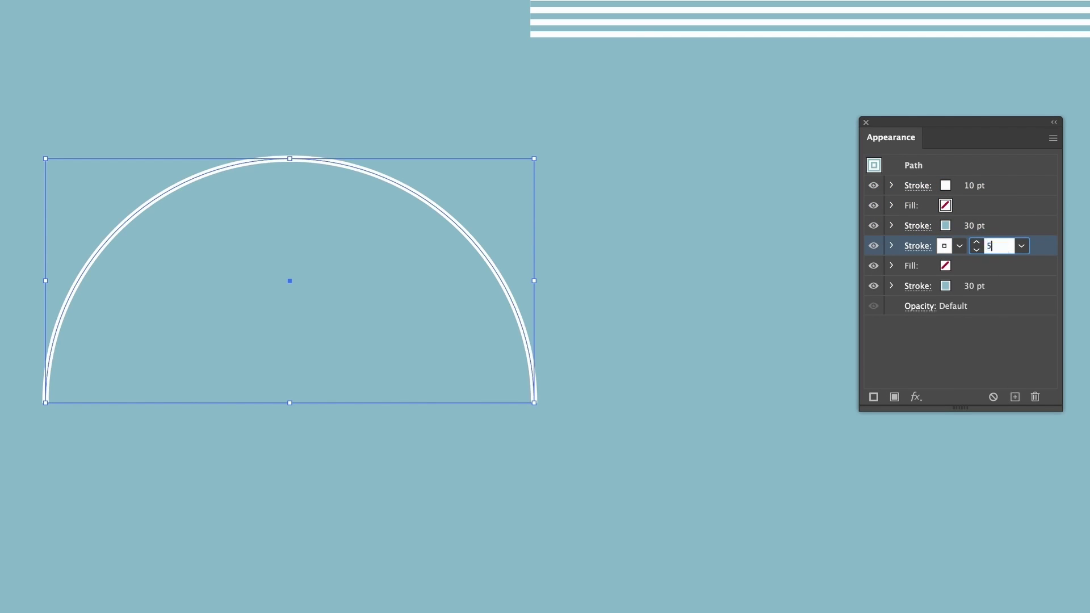
click(990, 287)
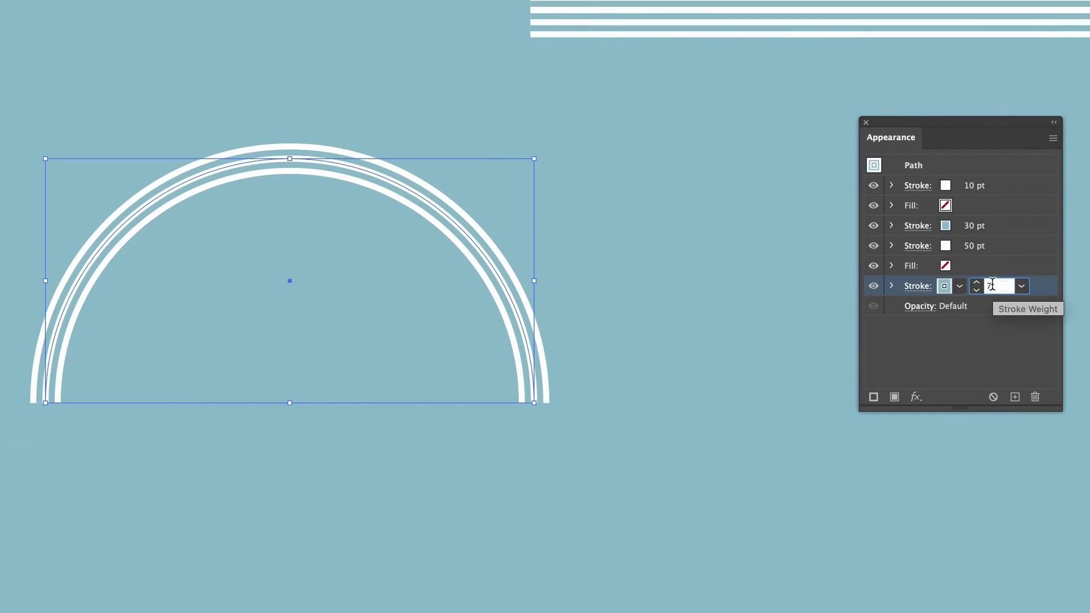
key(Return)
click(1001, 250)
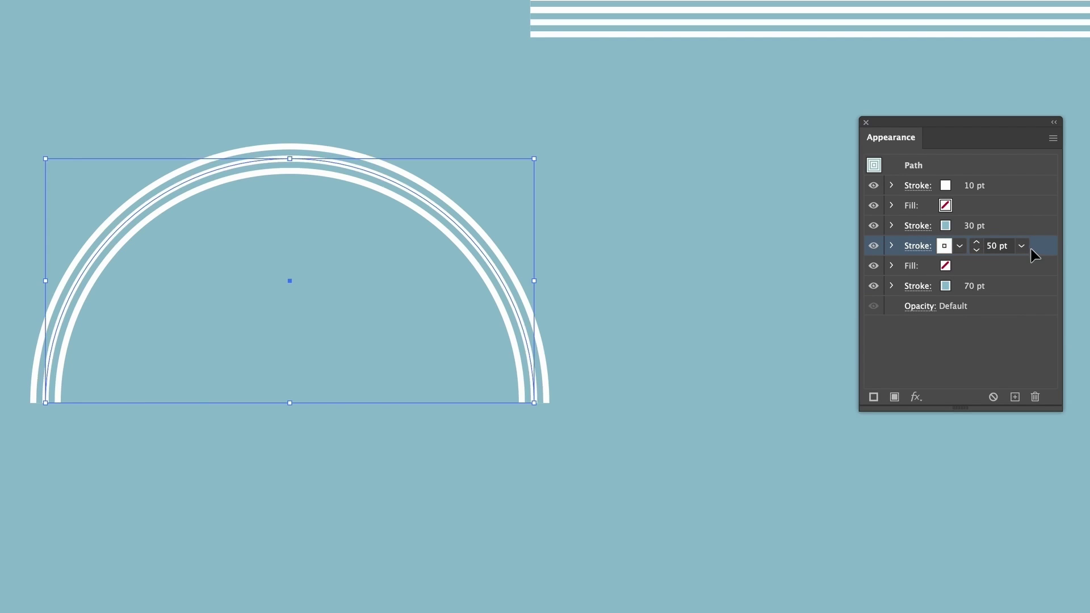
drag(1025, 259, 1024, 295)
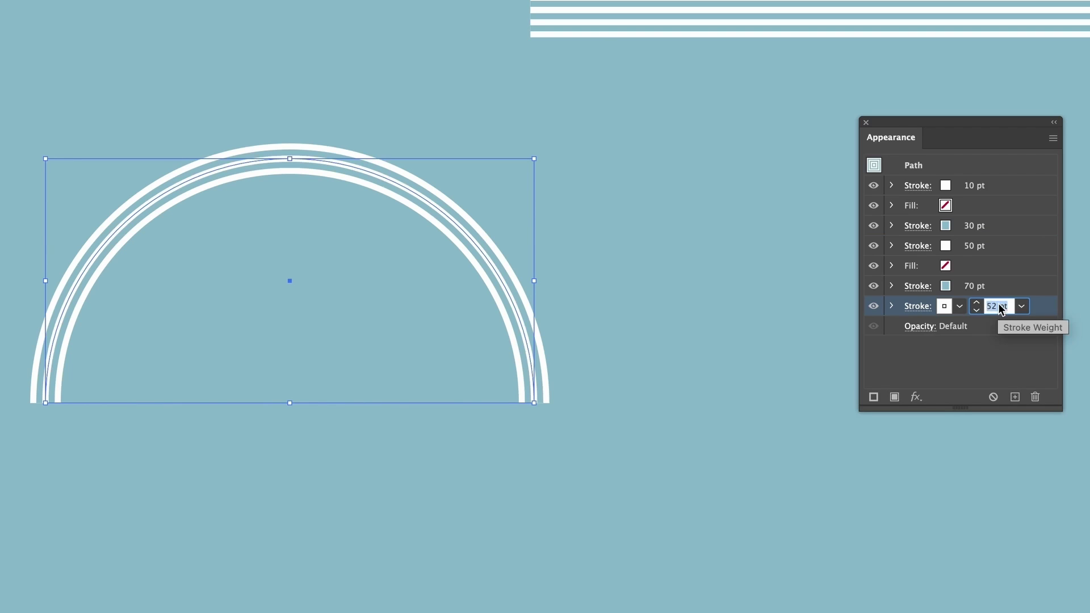
text(90)
key(Return)
click(670, 257)
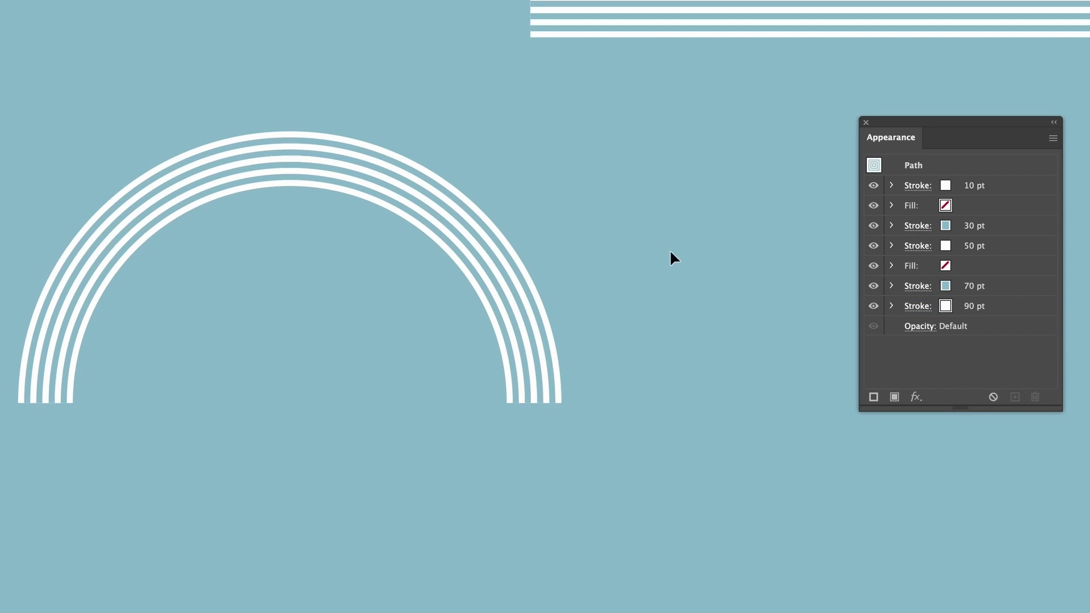
Move the striped arc left and dock the Pathfinder panel at the side.
click(862, 123)
mouse_move(485, 205)
mouse_down()
mouse_move(601, 302)
mouse_move(431, 312)
mouse_up()
click(269, 4)
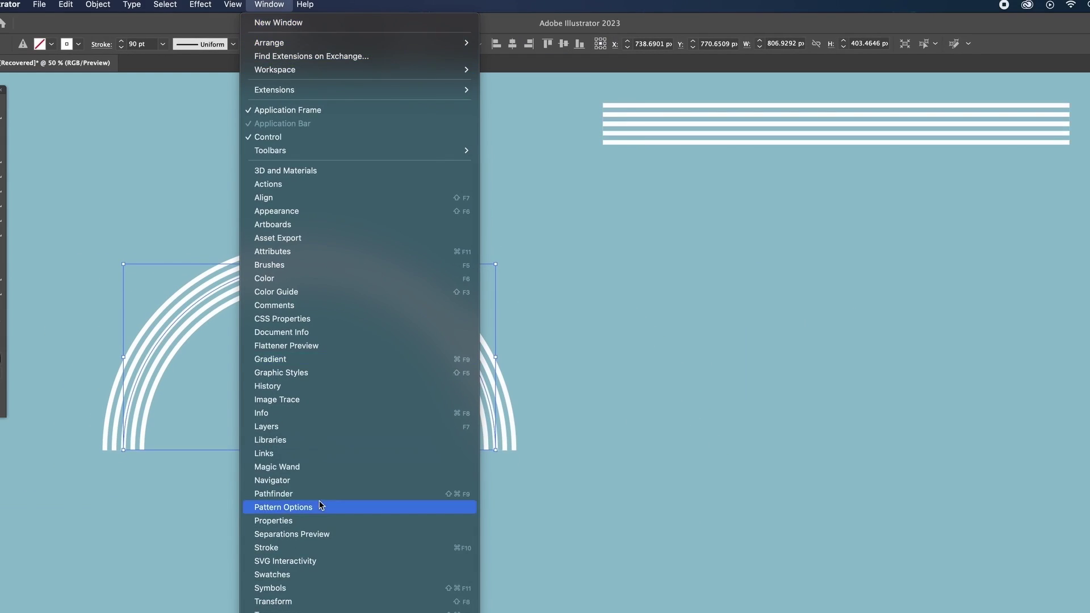
click(316, 417)
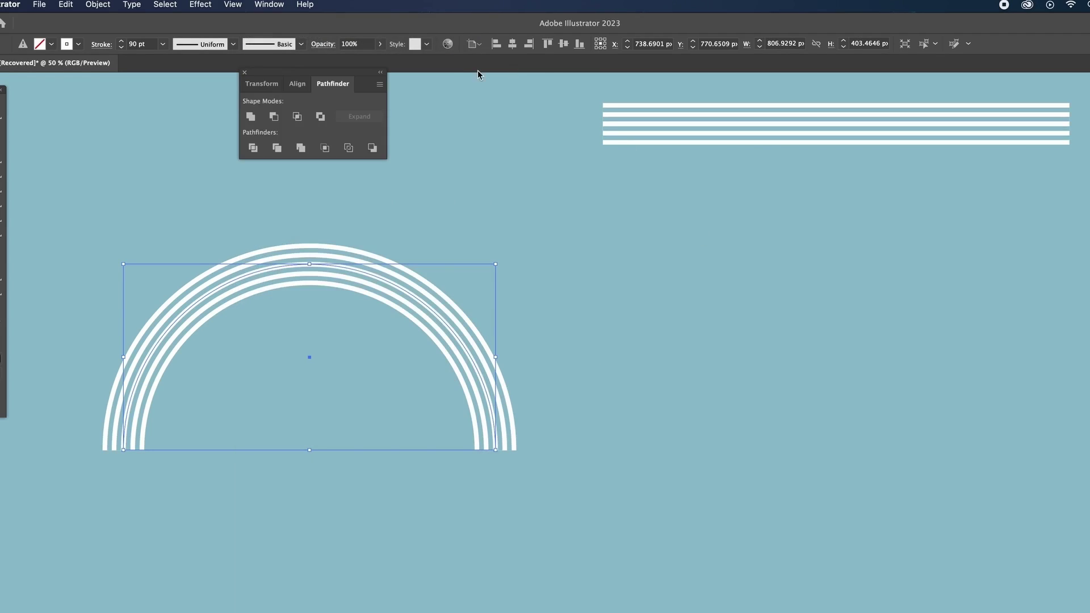
drag(313, 83, 1048, 287)
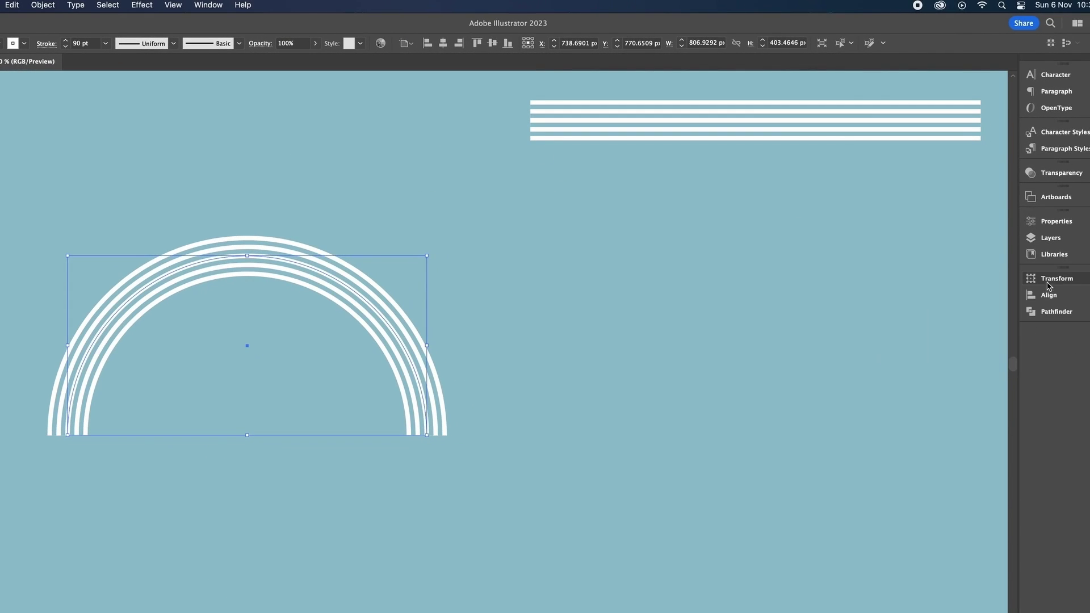
click(1070, 312)
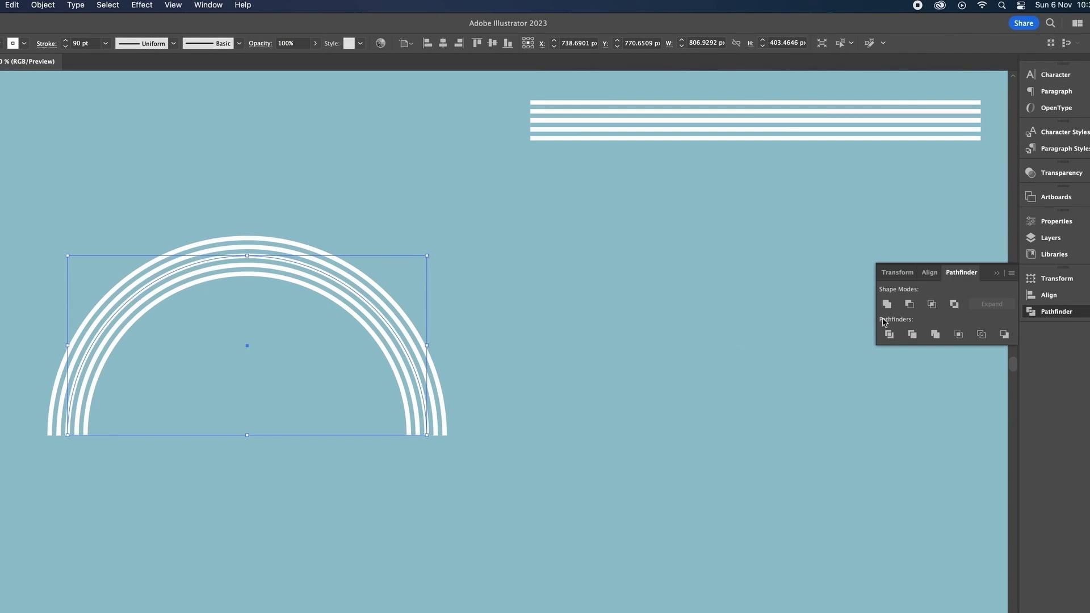
Make the arc a compound shape and place an Alt-dragged duplicate to its right.
drag(389, 323, 431, 337)
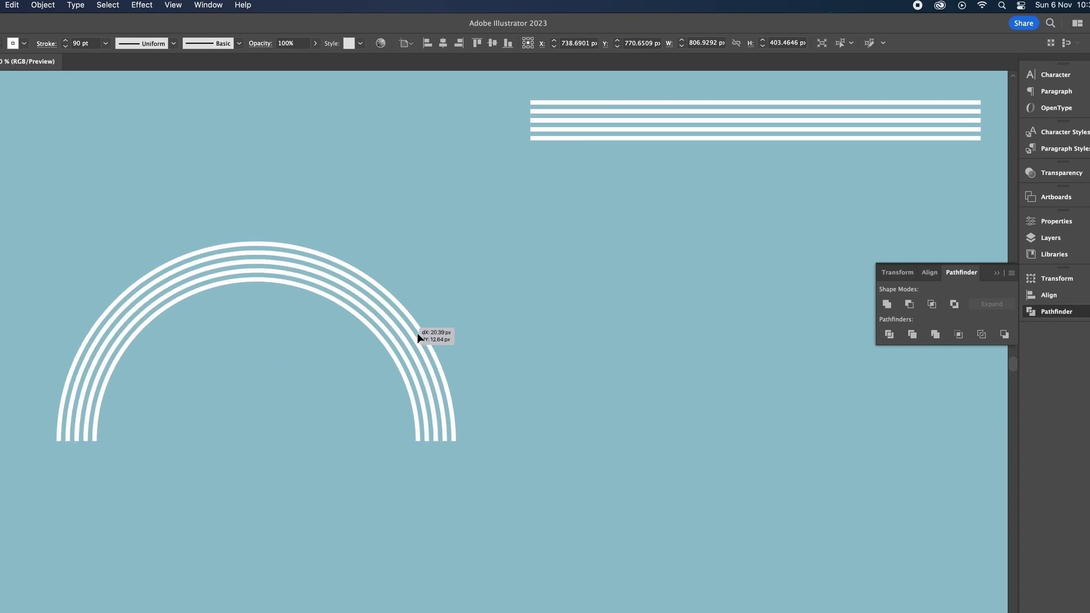
click(1010, 273)
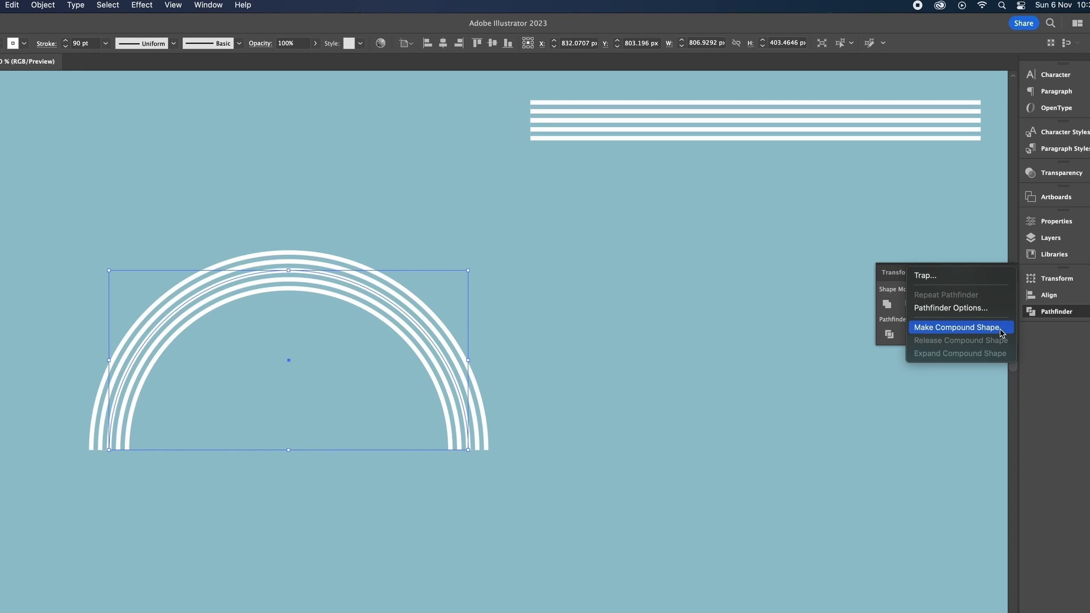
click(956, 327)
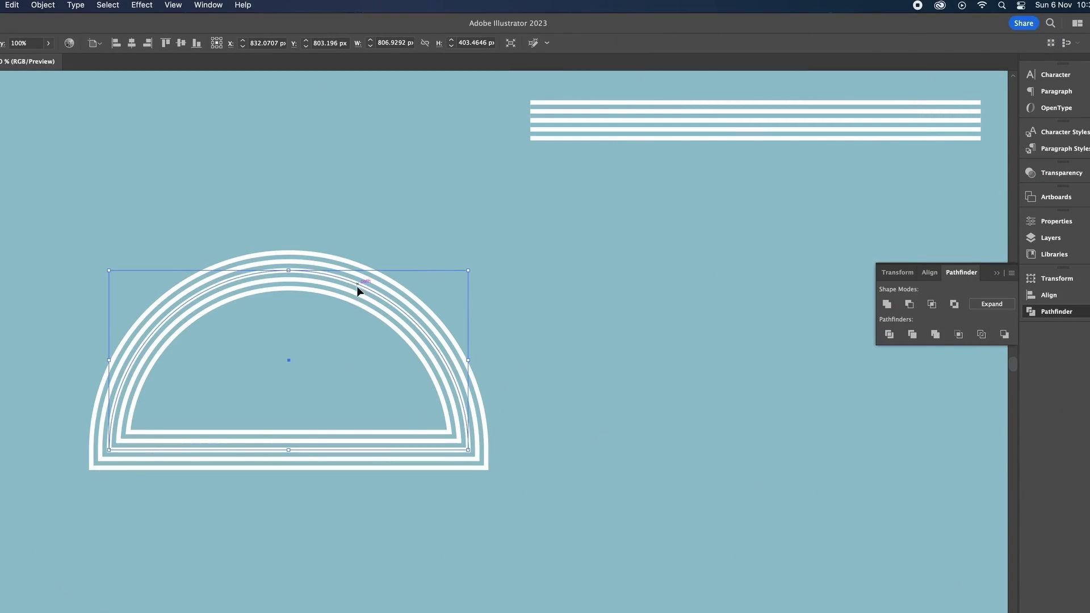
drag(358, 292, 630, 300)
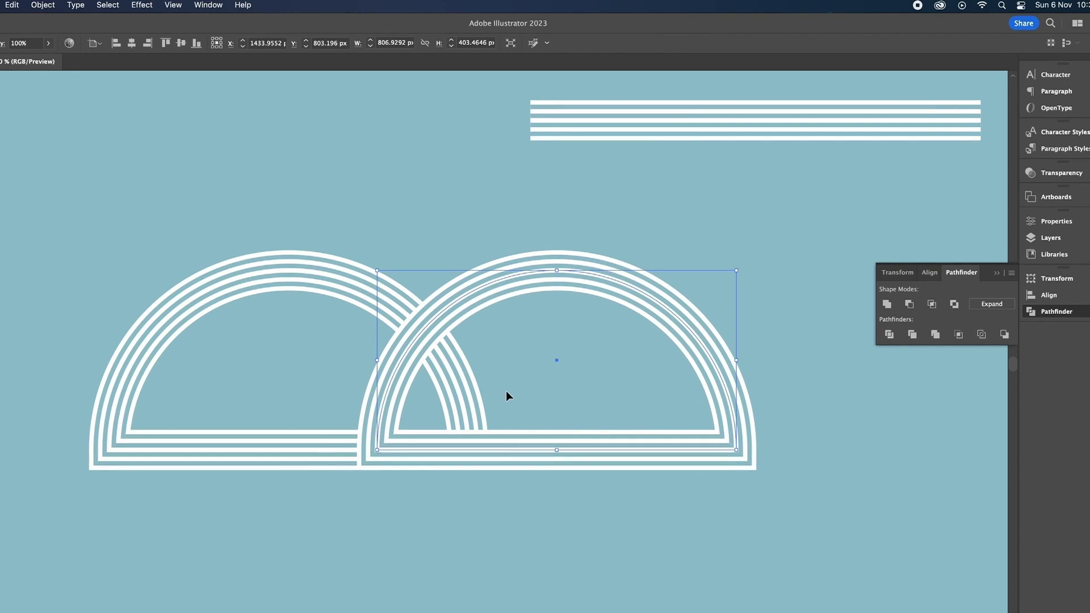
Undo the duplicate, then copy and paste the striped arc.
key(ctrl+z)
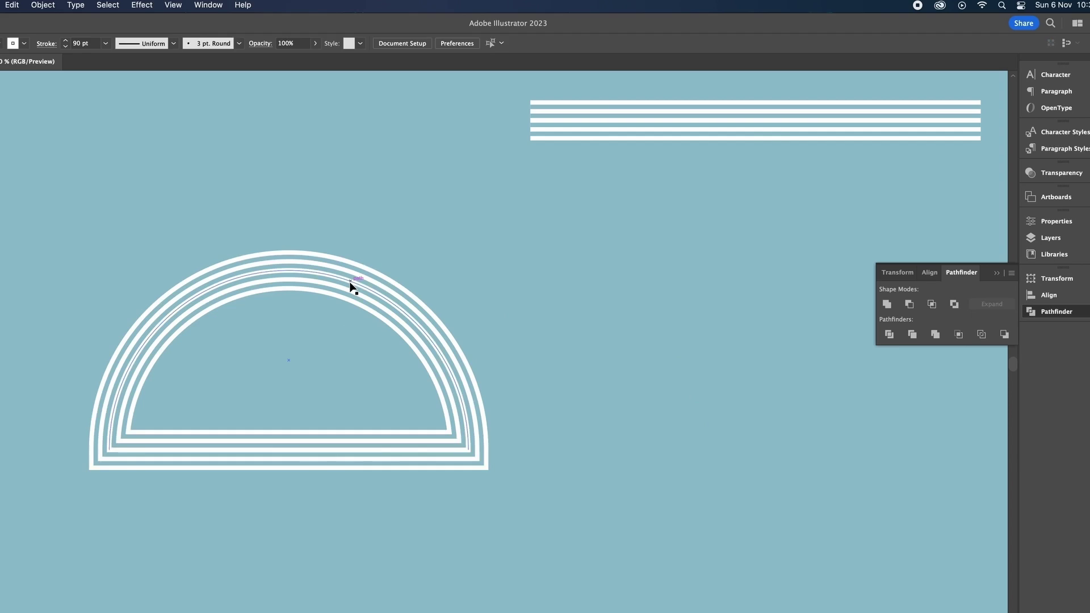
click(351, 287)
key(ctrl+c)
drag(351, 287, 353, 279)
key(ctrl+f)
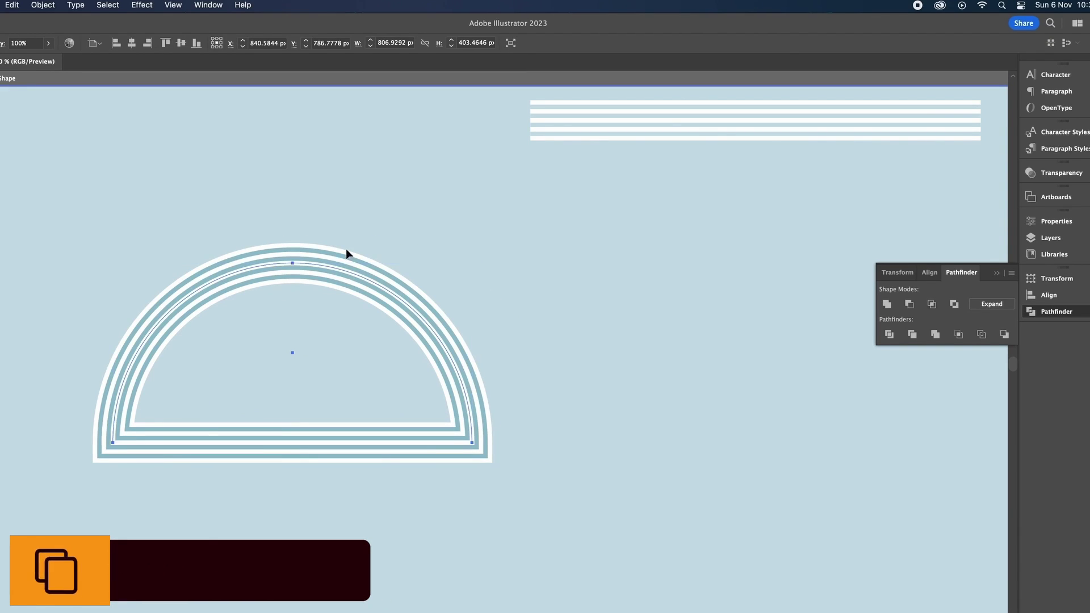
key(ctrl+v)
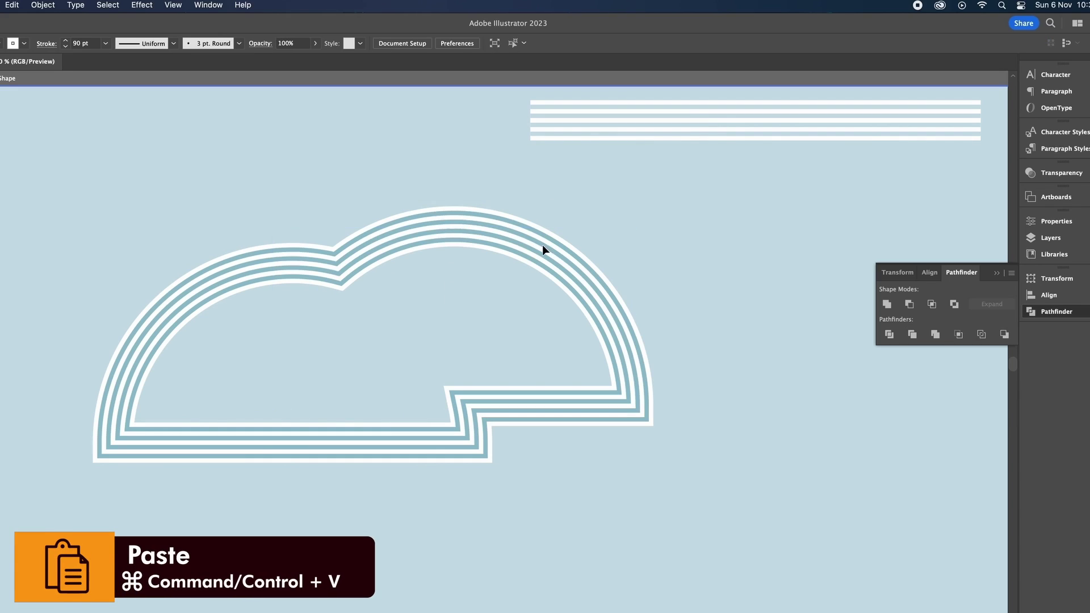
Move and rotate the copy over the original and check the merged outline in Outline view.
mouse_move(547, 257)
mouse_down()
mouse_move(540, 332)
mouse_move(484, 340)
mouse_up()
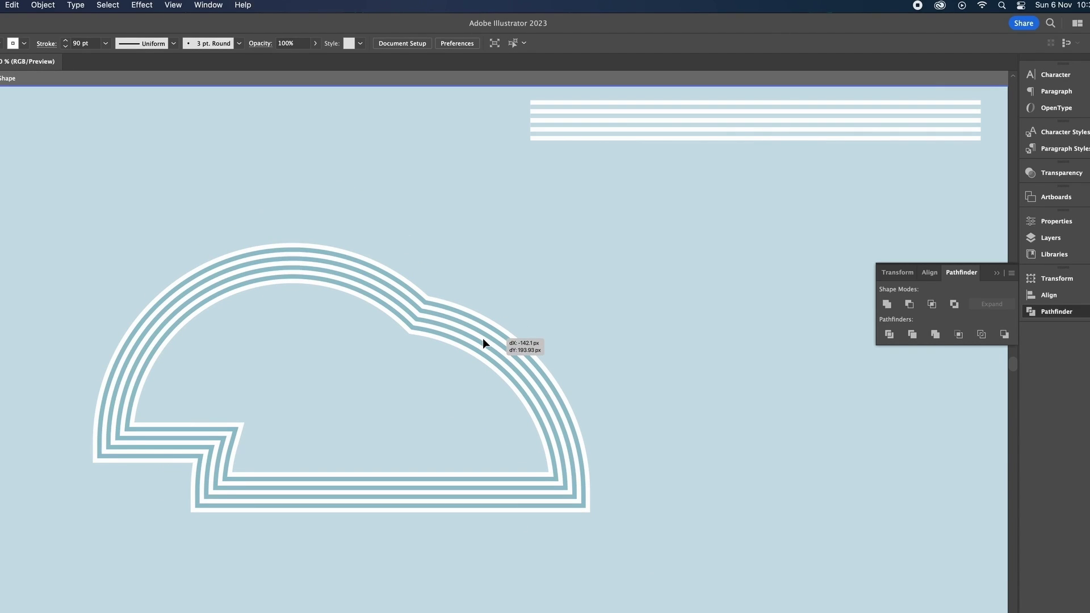
mouse_move(483, 339)
mouse_down()
mouse_move(435, 294)
mouse_move(499, 227)
mouse_up()
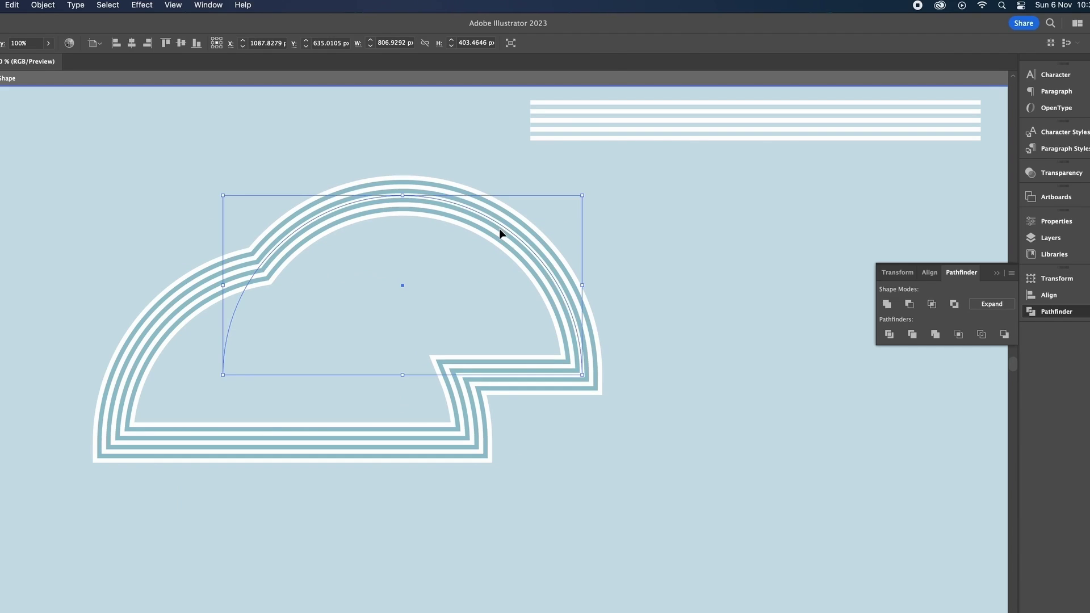
drag(499, 228, 502, 232)
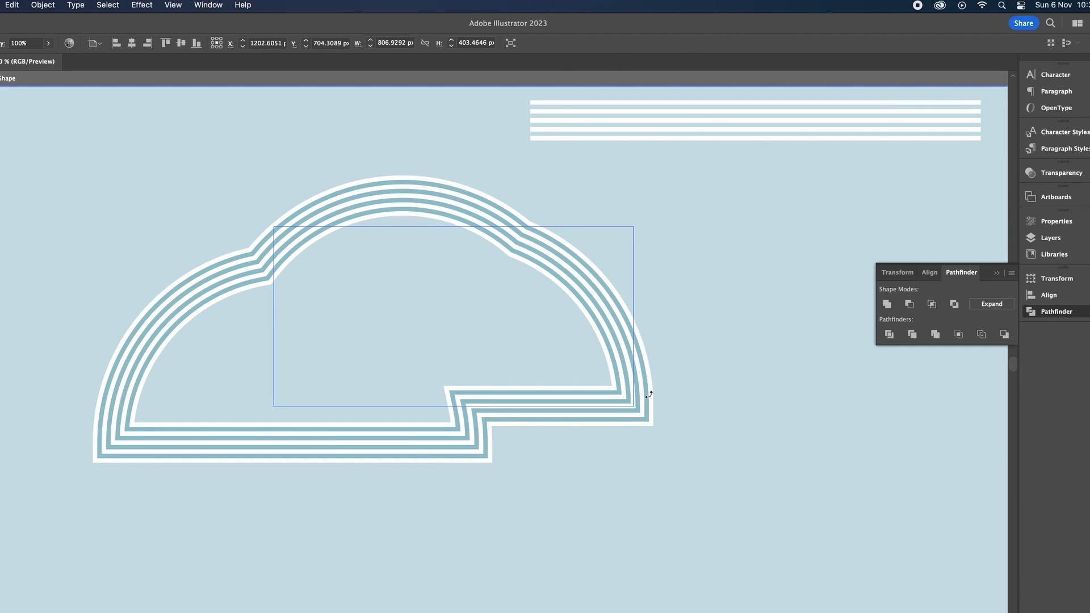
drag(649, 395, 372, 292)
drag(565, 218, 540, 275)
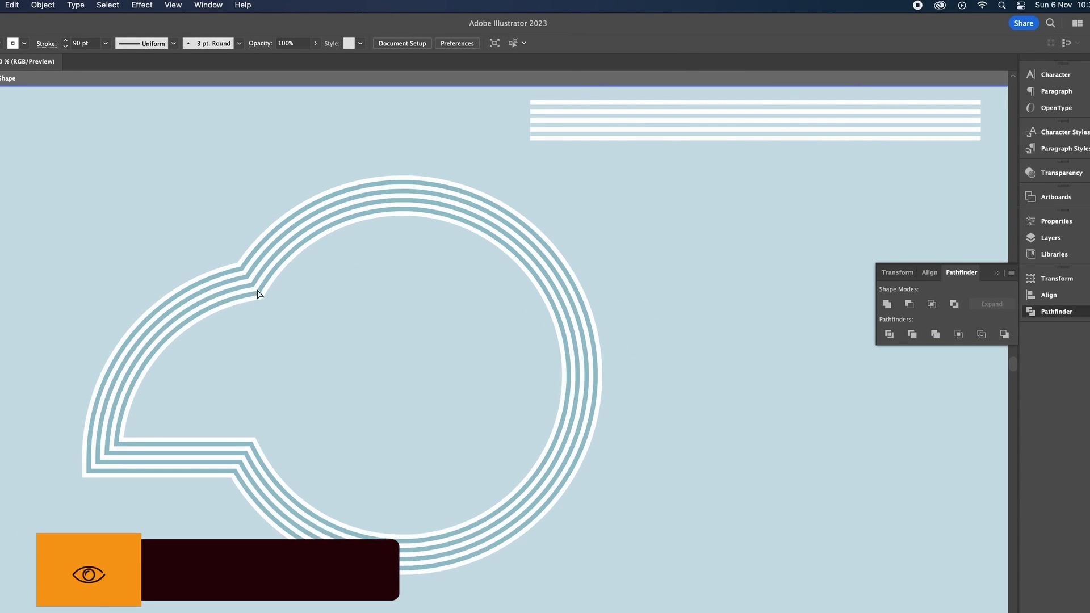
key(super+y)
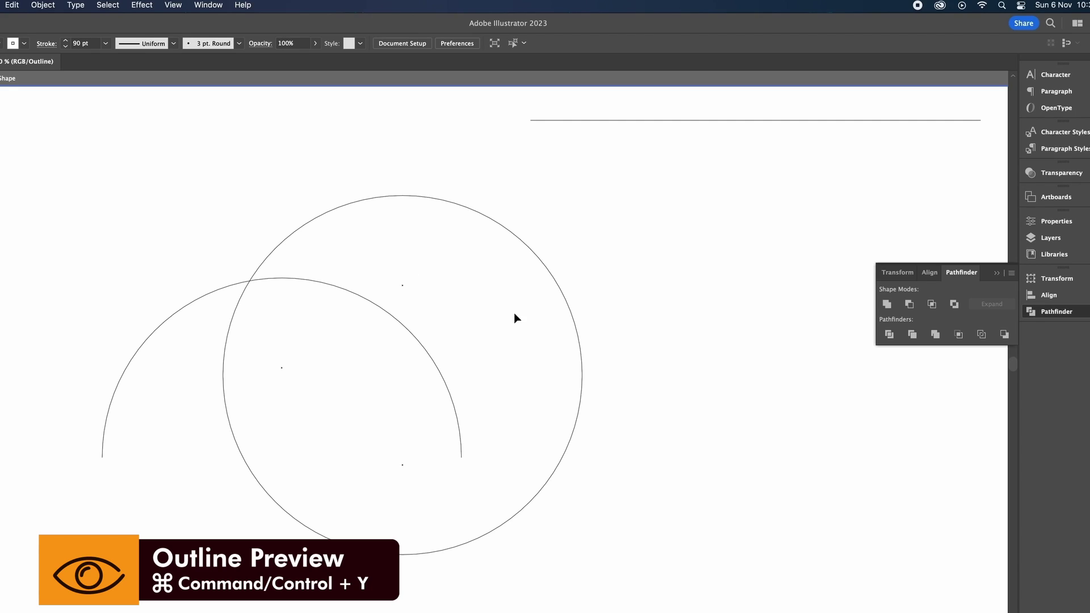
key(super+y)
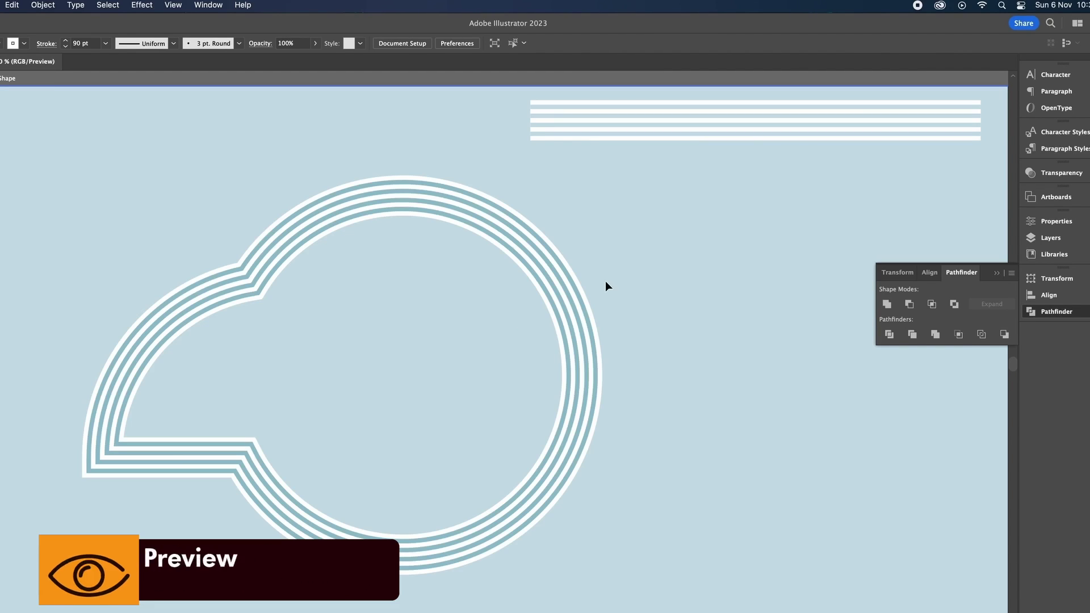
click(197, 82)
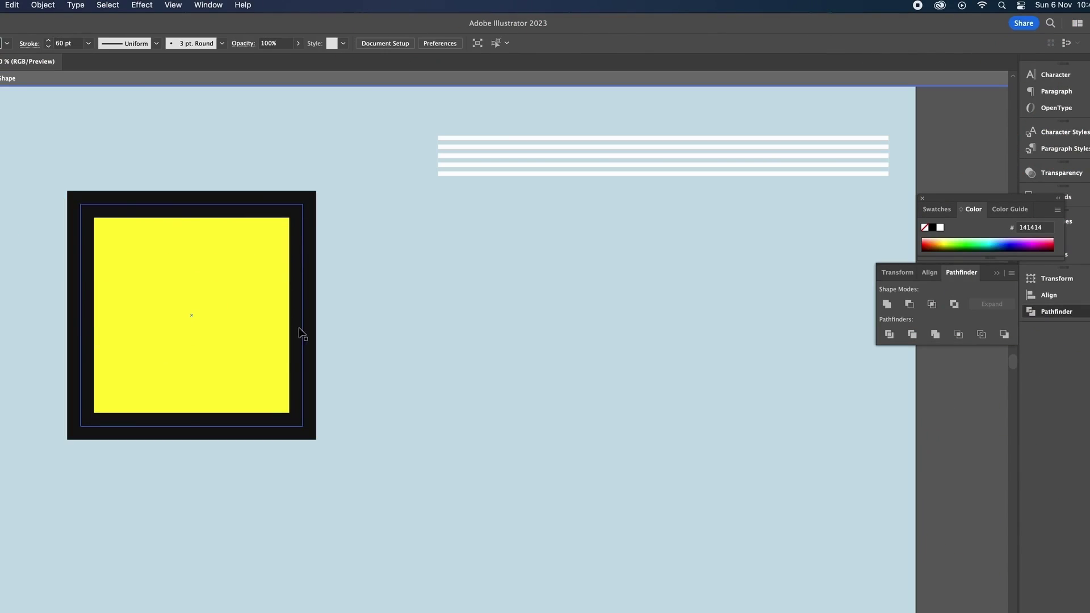
Drag the second yellow square onto the first and draw an overlapping yellow circle.
mouse_move(357, 301)
mouse_down()
mouse_move(223, 372)
mouse_move(270, 200)
mouse_move(359, 178)
mouse_up()
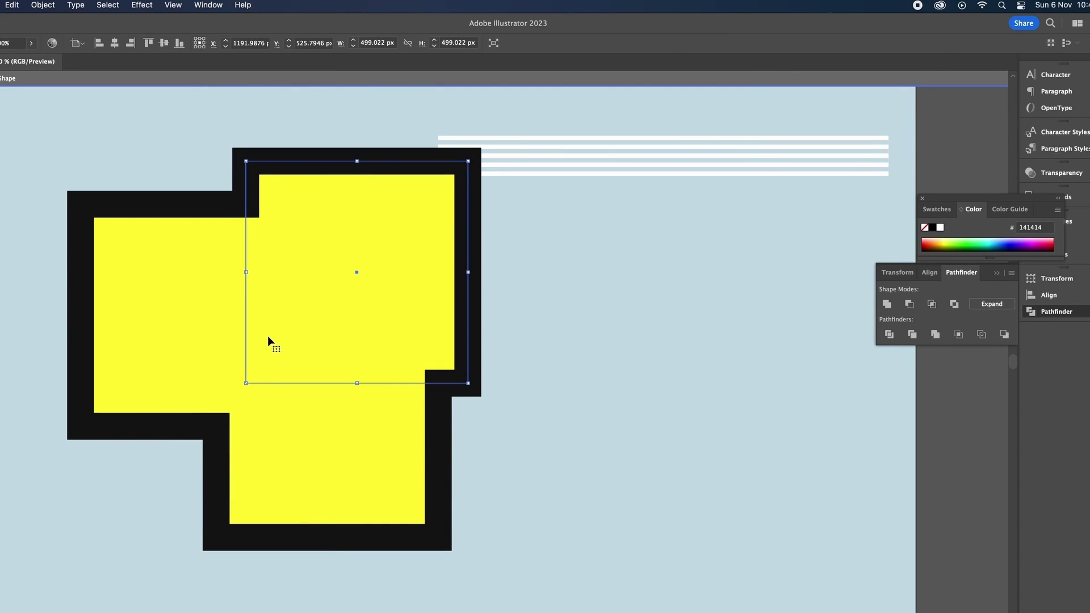
drag(549, 343, 259, 612)
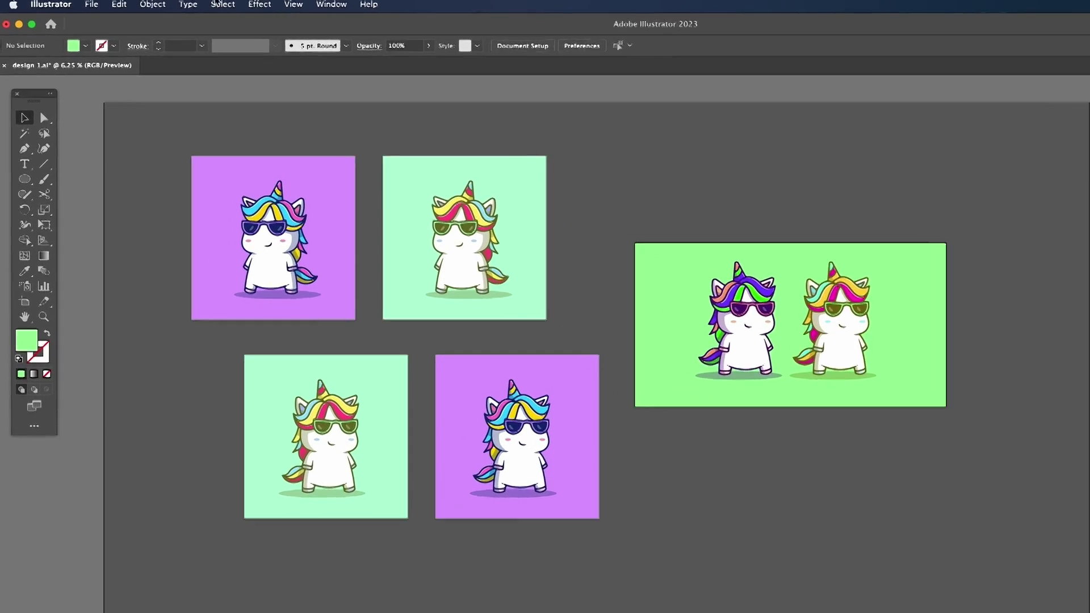
Rearrange all artboards into a Grid by Row of 2 columns with 75 px spacing.
click(130, 6)
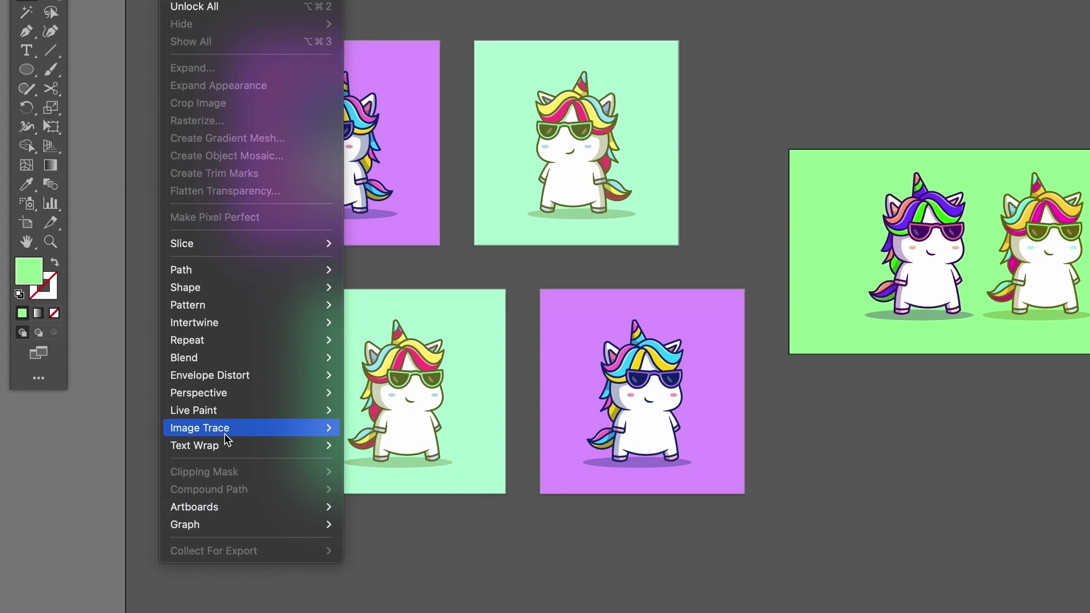
mouse_move(194, 506)
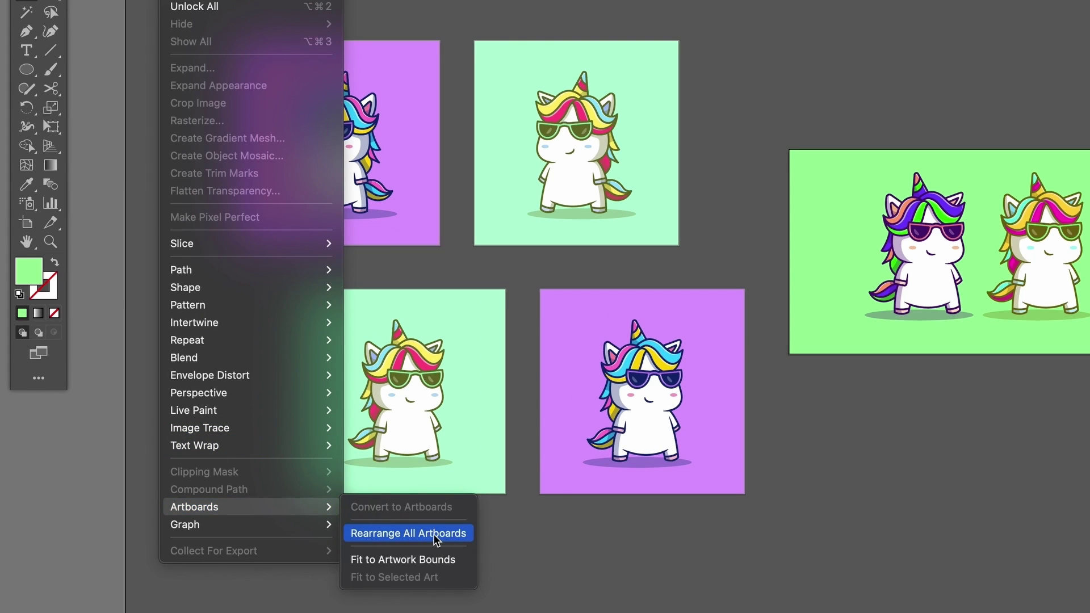
click(409, 533)
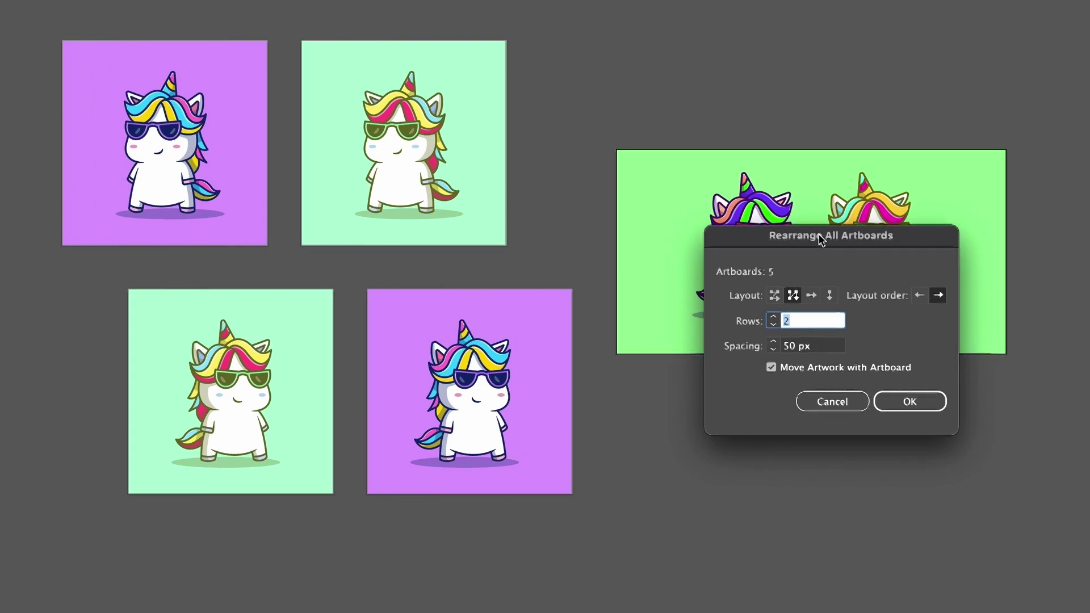
click(808, 437)
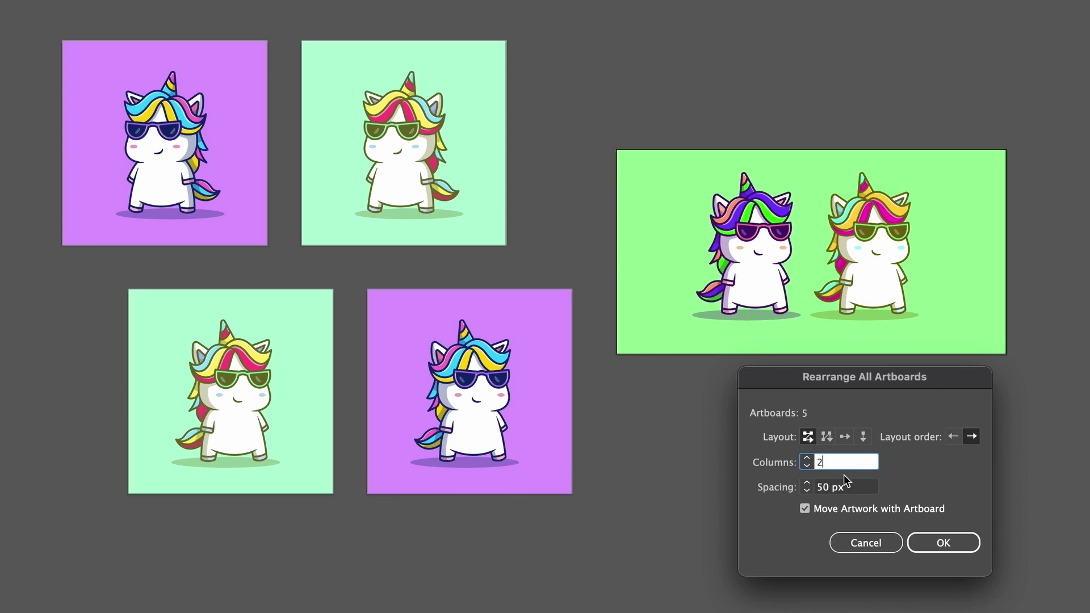
key(Tab)
text(75)
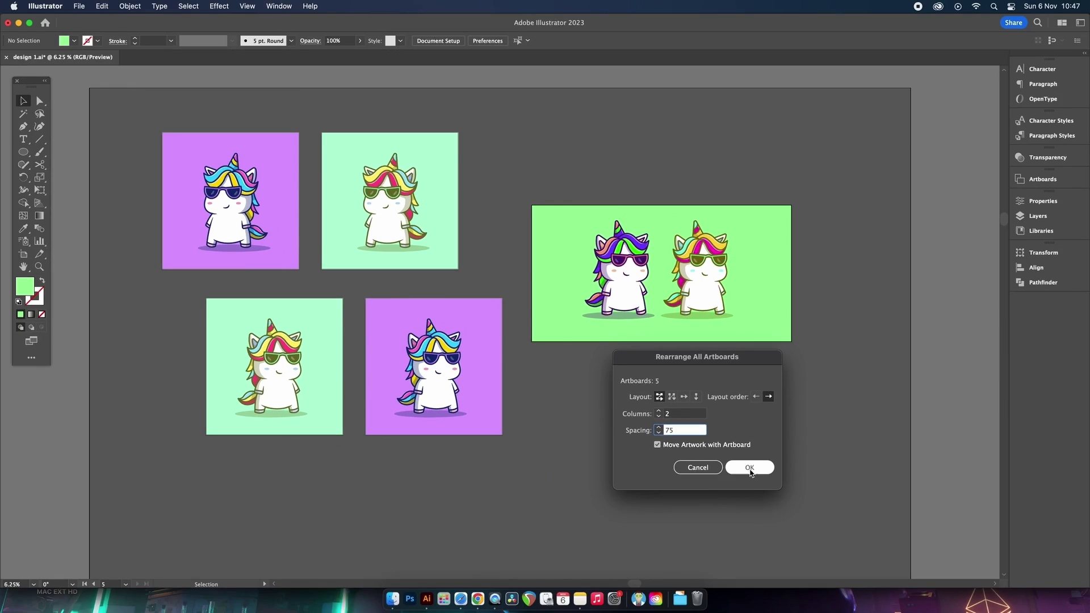
click(754, 469)
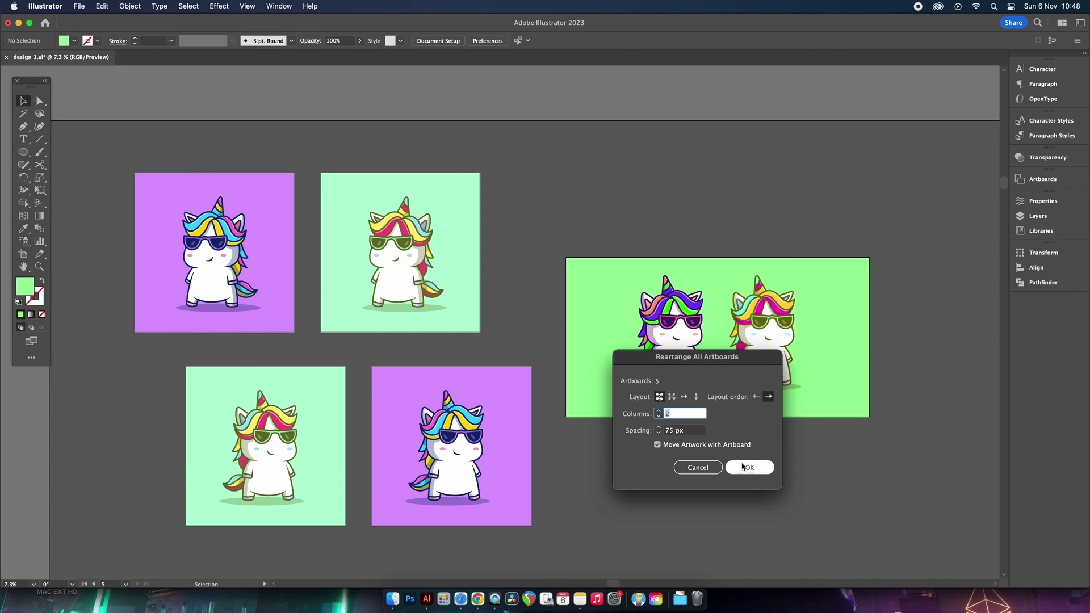
click(745, 470)
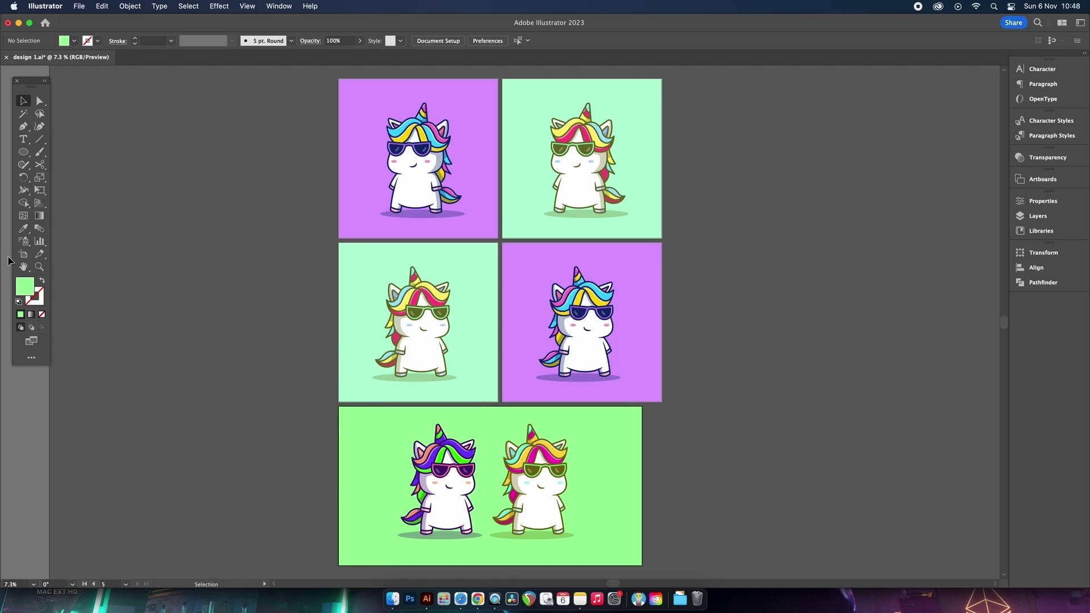
Nudge the wide bottom artboard into line with the Artboard tool.
click(24, 254)
drag(458, 451, 466, 451)
key(Escape)
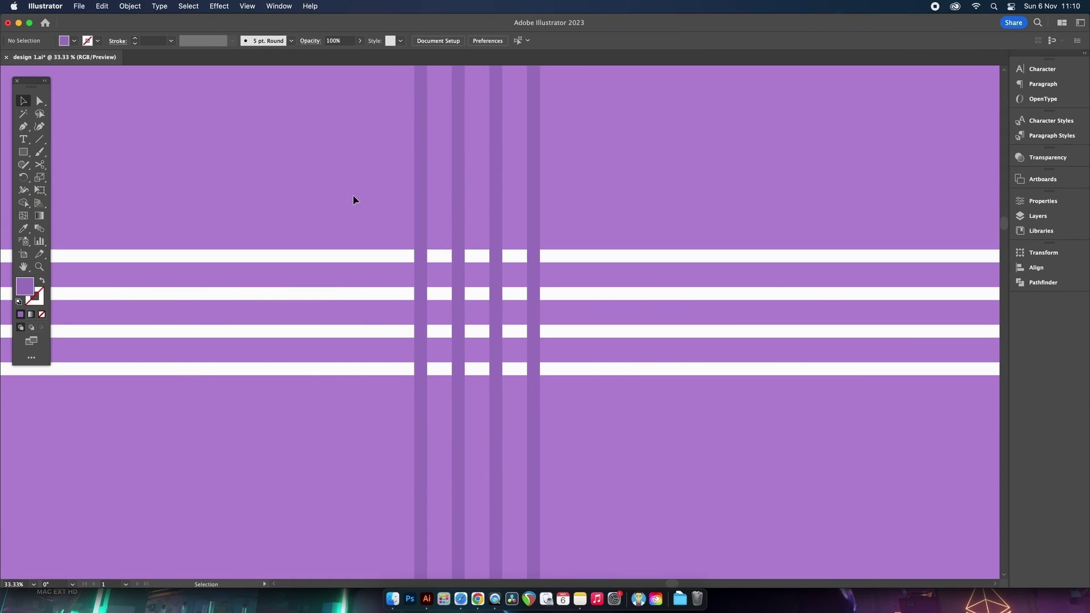
Marquee-select the vertical stripes and apply Object > Intertwine > Make.
drag(344, 177, 649, 438)
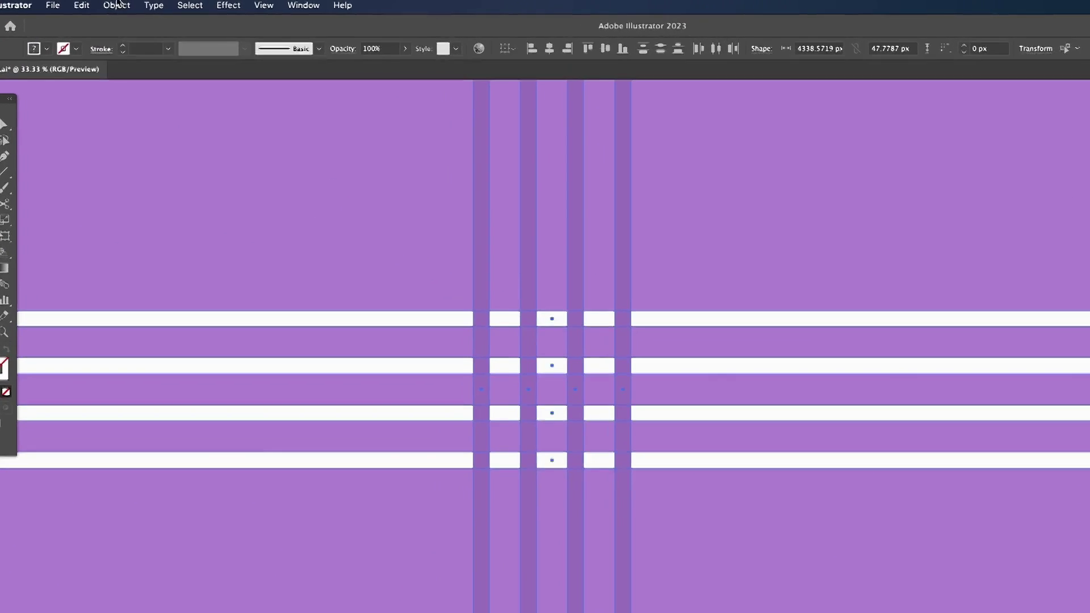
click(129, 7)
mouse_move(117, 441)
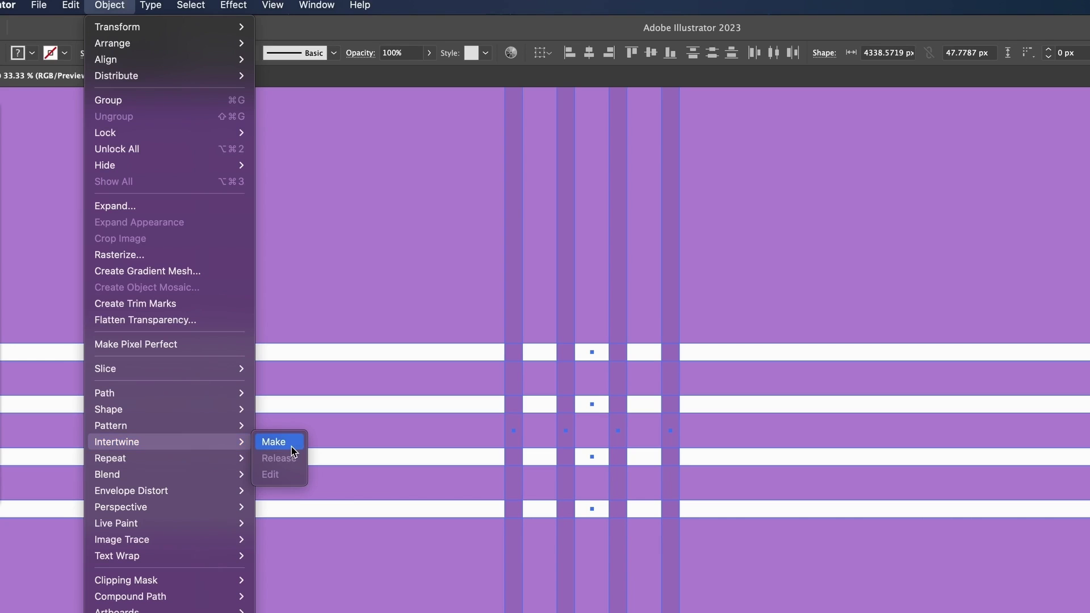
click(292, 447)
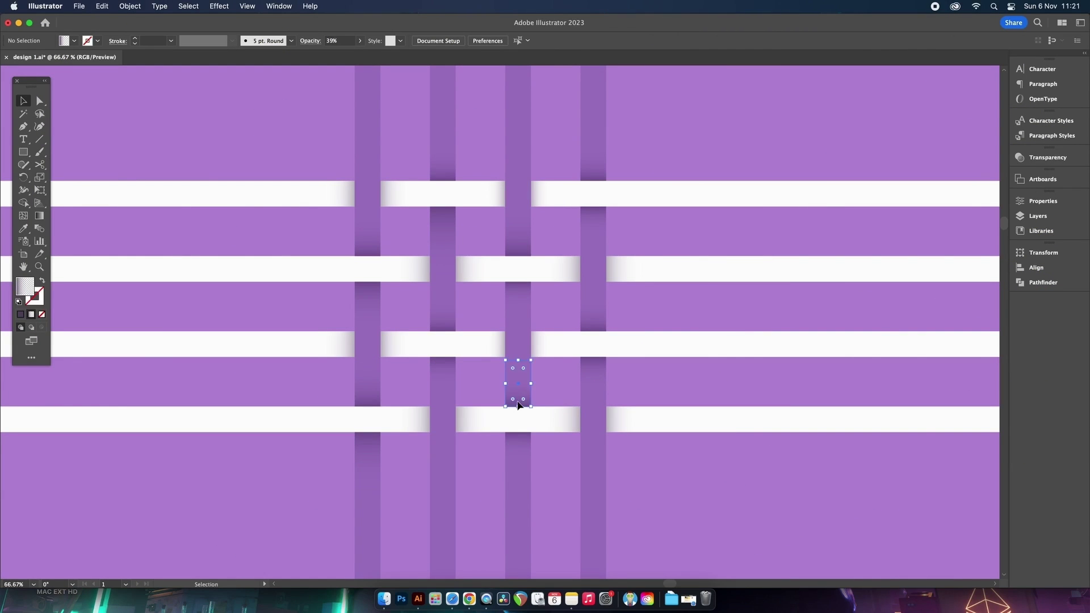
Give the crossing's shadow rectangle a gradient from dark grey to fully transparent.
double_click(517, 405)
click(562, 72)
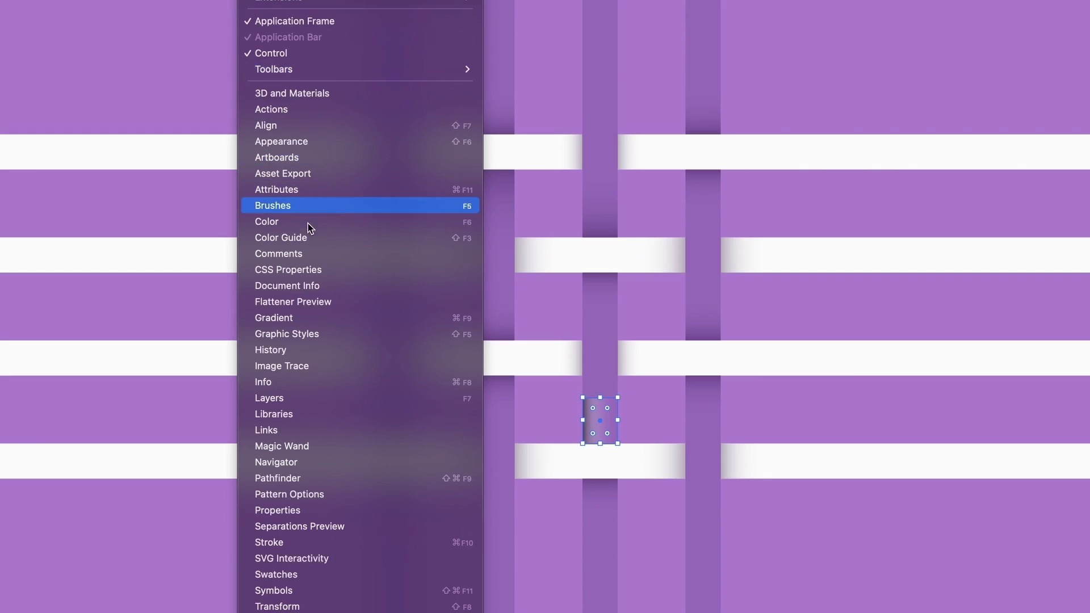
click(318, 318)
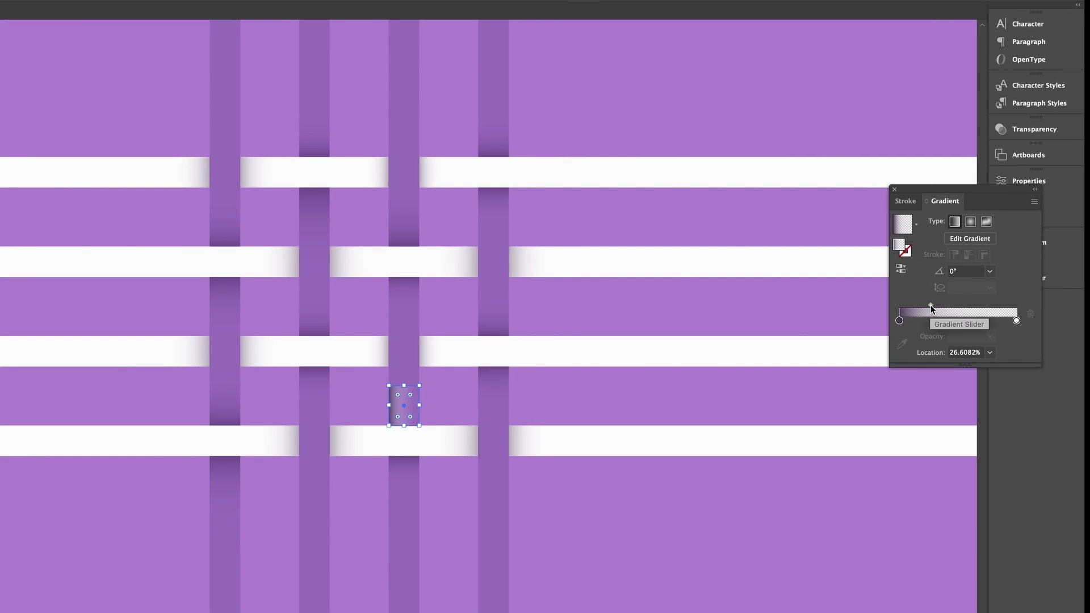
double_click(900, 321)
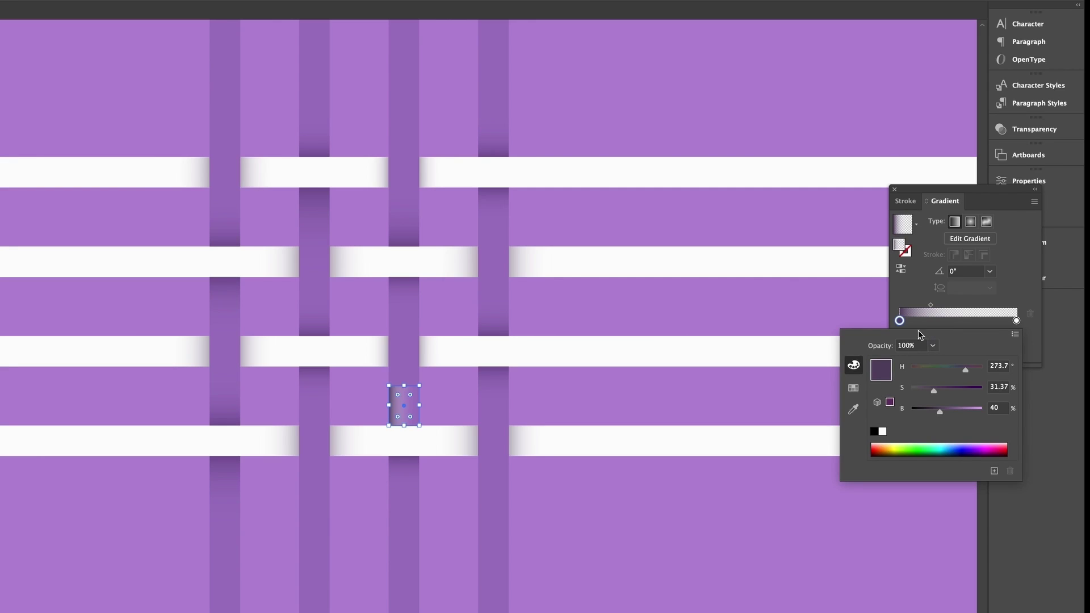
click(854, 387)
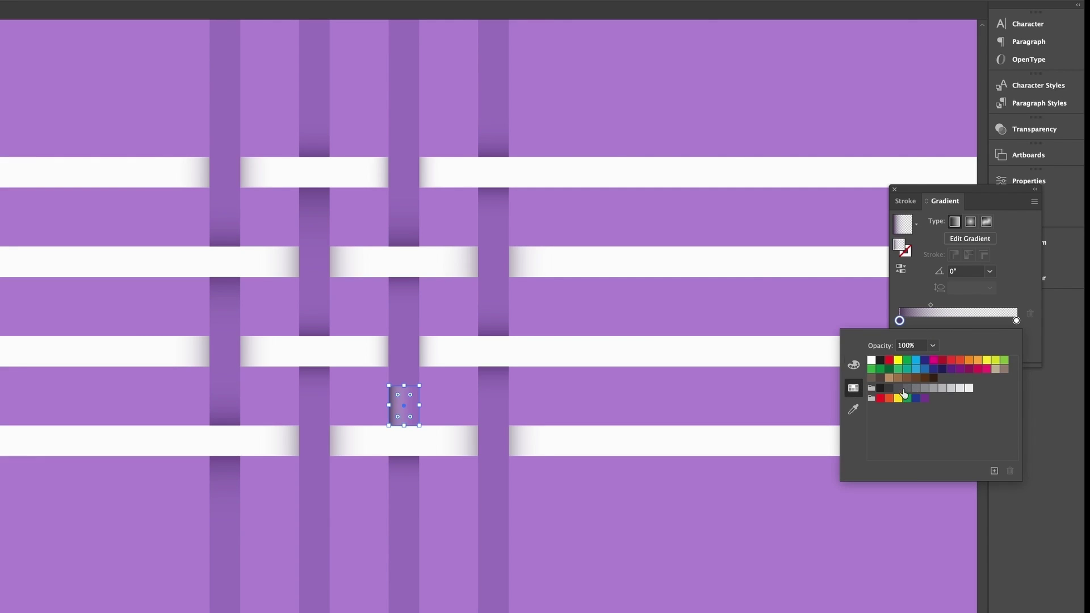
click(899, 389)
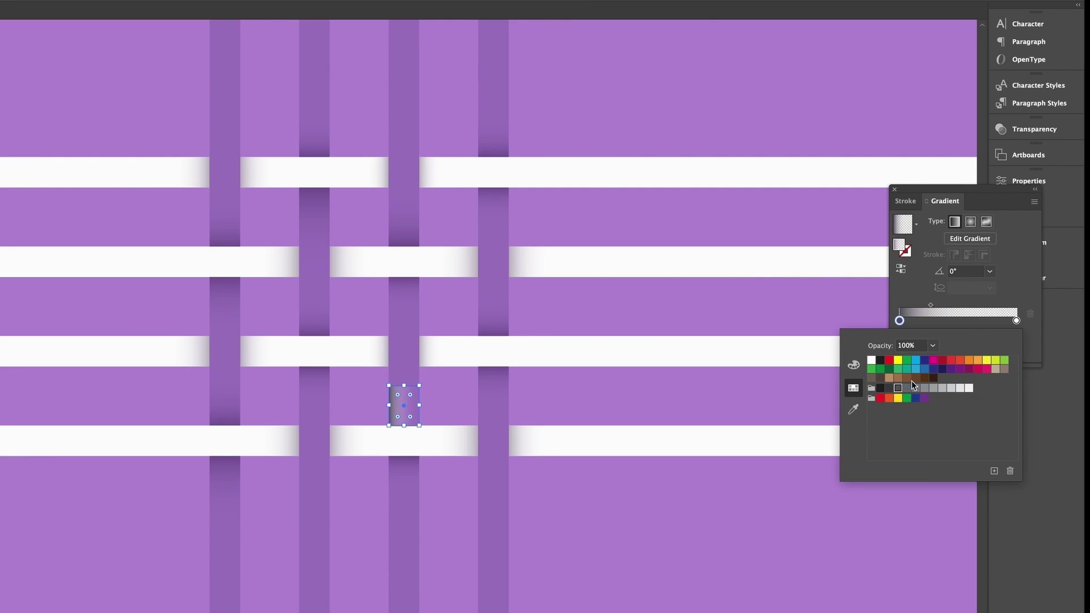
click(1015, 320)
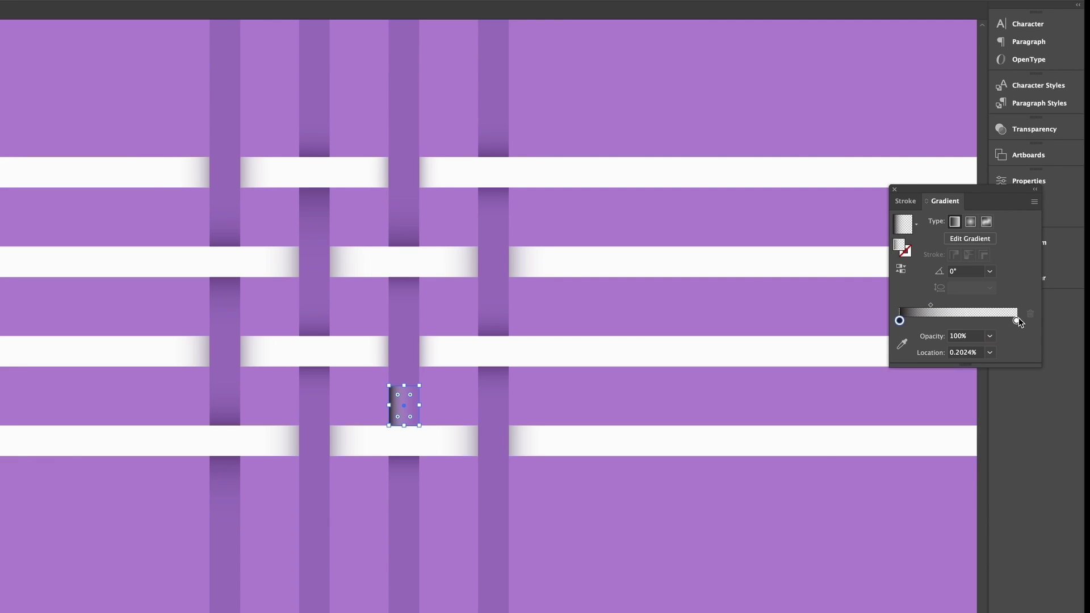
click(1015, 320)
Shift the gradient midpoint, set the angle to 90°, and open the Transparency blend modes.
drag(930, 304, 939, 304)
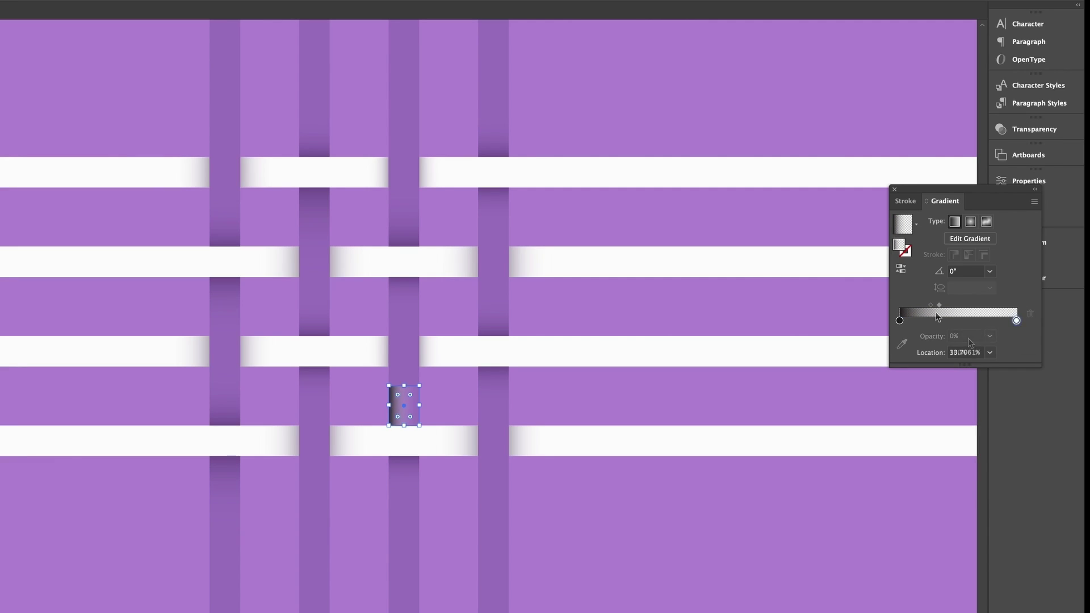
click(989, 271)
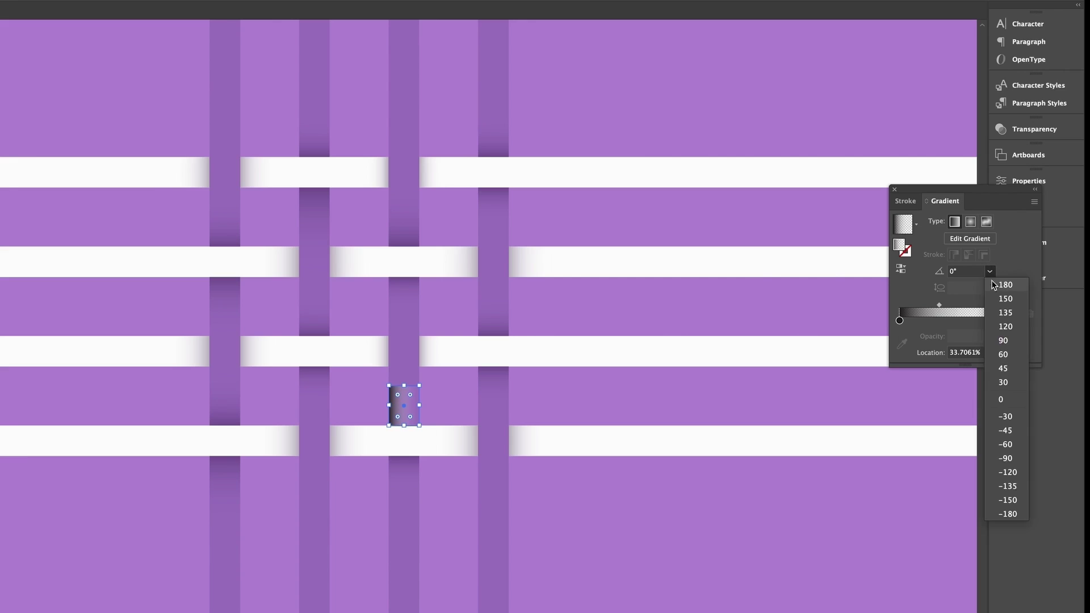
click(993, 340)
click(669, 528)
click(385, 452)
click(404, 416)
click(1018, 130)
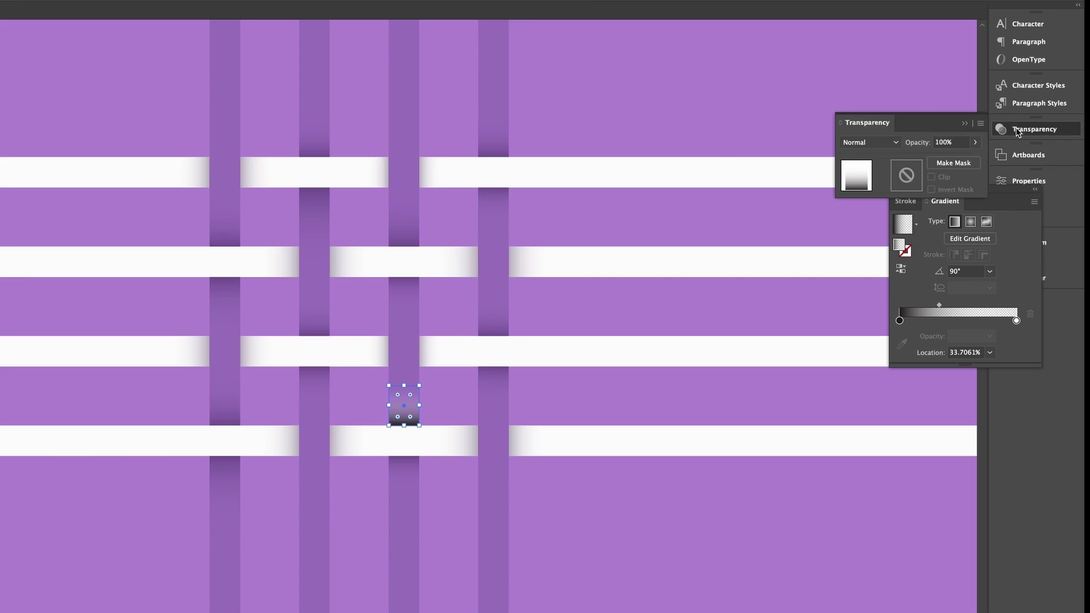
click(893, 143)
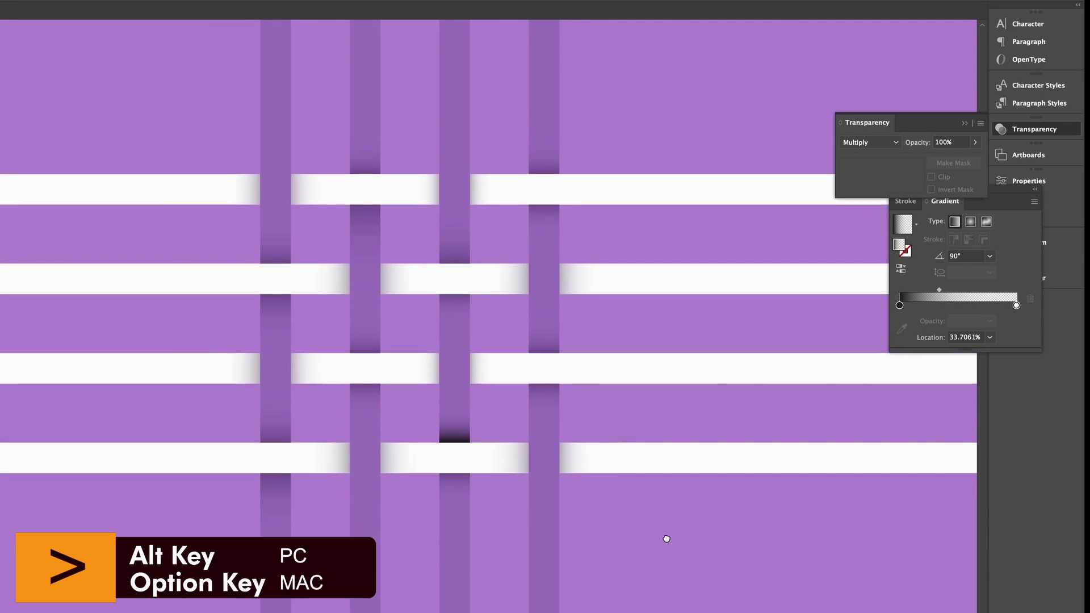
Select the shaded overlap pieces at a crossing and Alt-drag copies one column left.
click(457, 436)
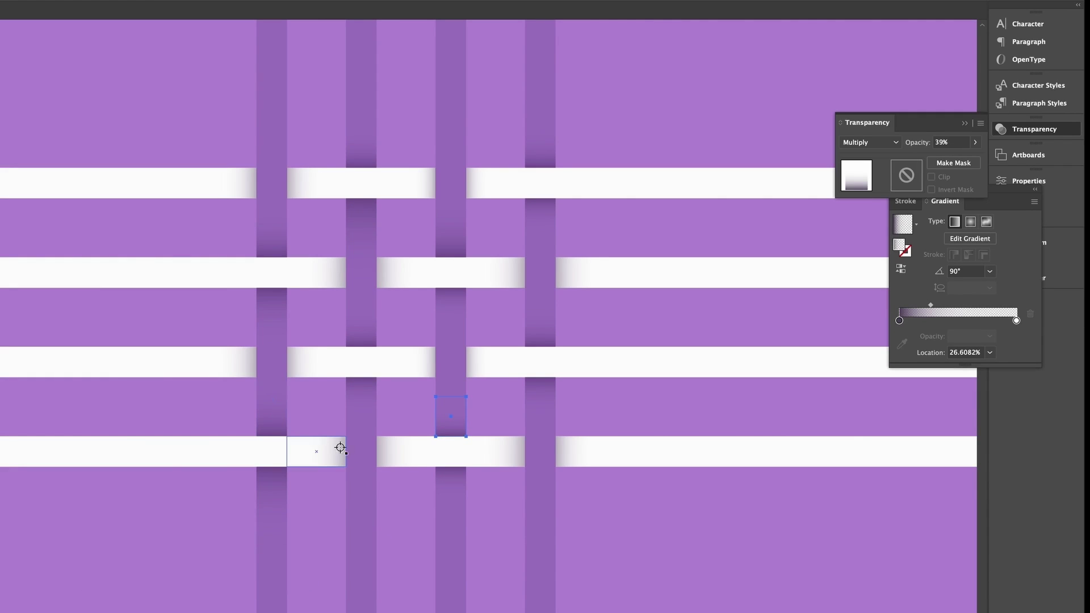
click(645, 505)
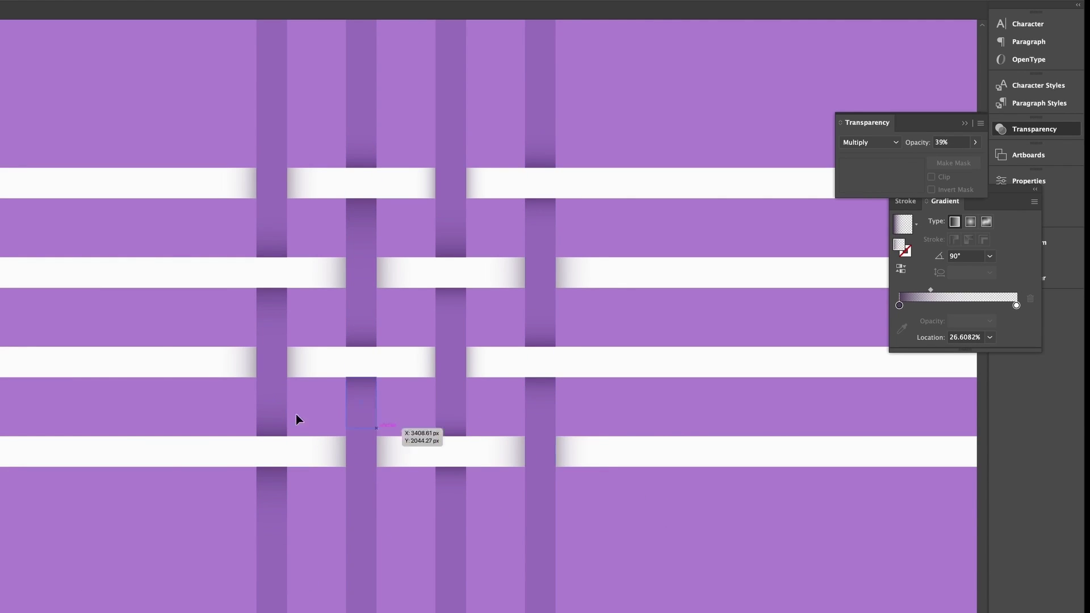
shift+click(274, 511)
shift+click(456, 428)
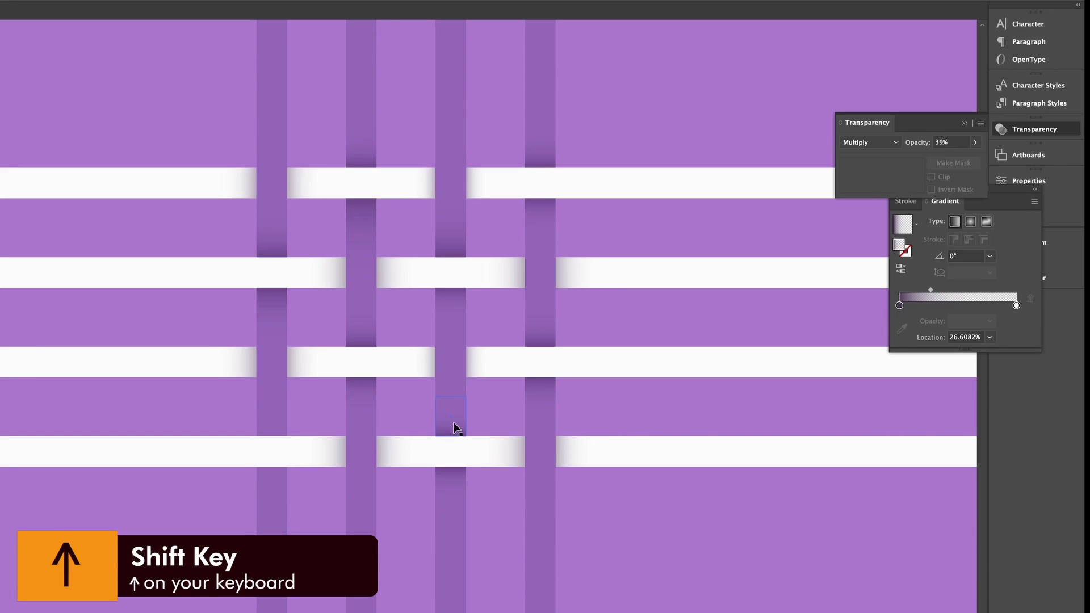
shift+click(454, 490)
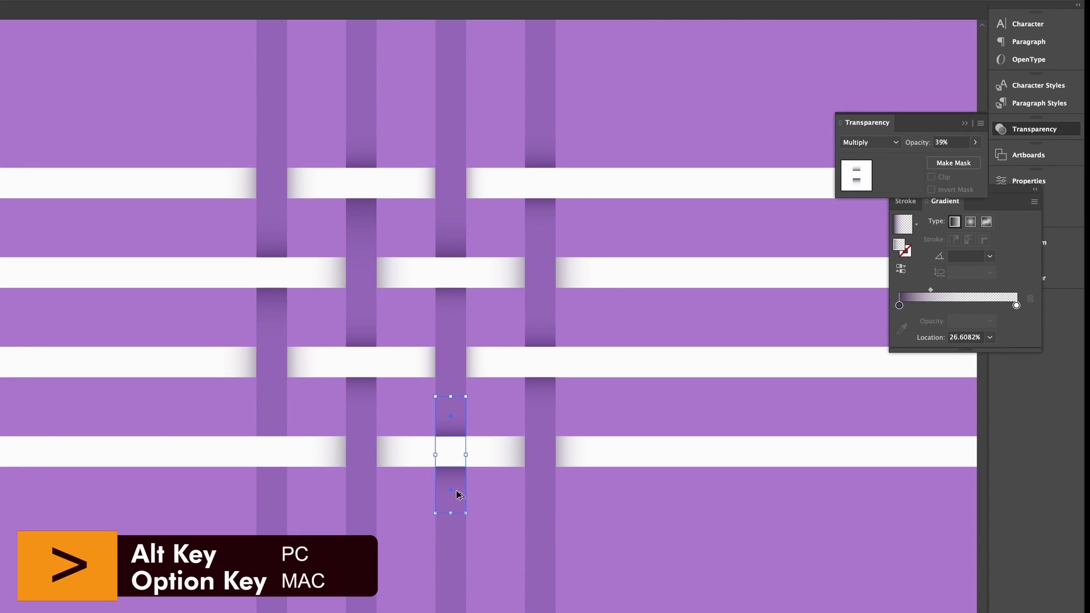
drag(457, 494, 277, 496)
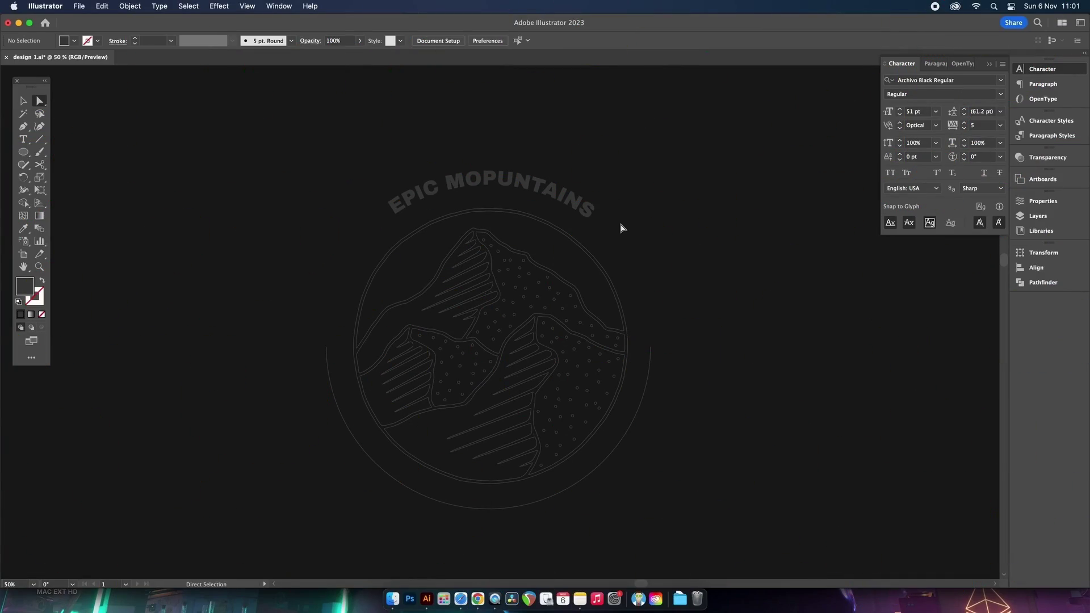
Select the curved 'EPIC MOPUNTAINS' title with the Selection tool and bring up the Type menu.
key(v)
click(511, 186)
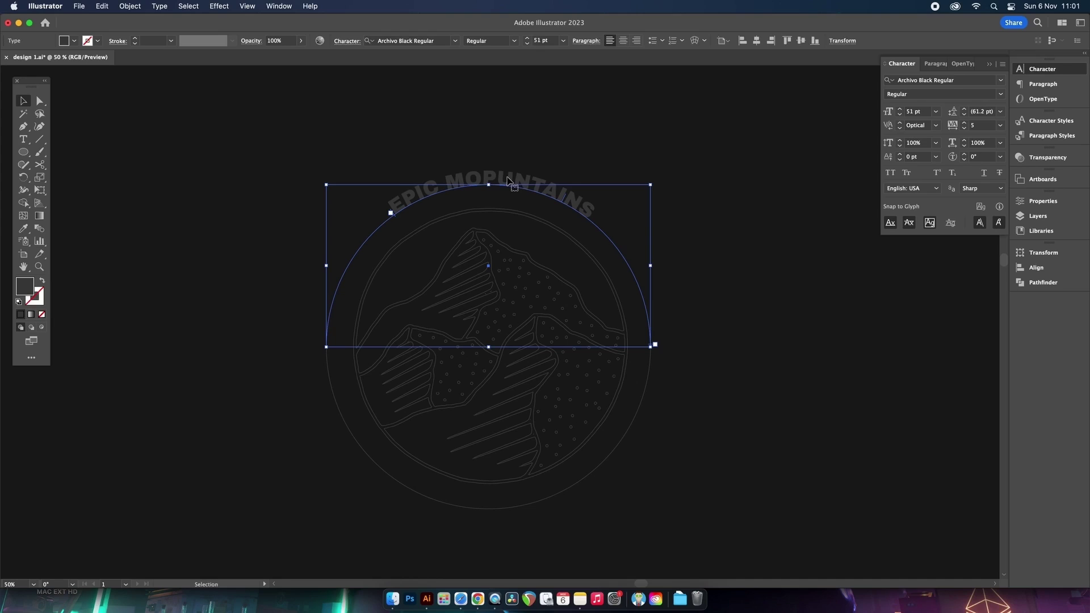
click(120, 7)
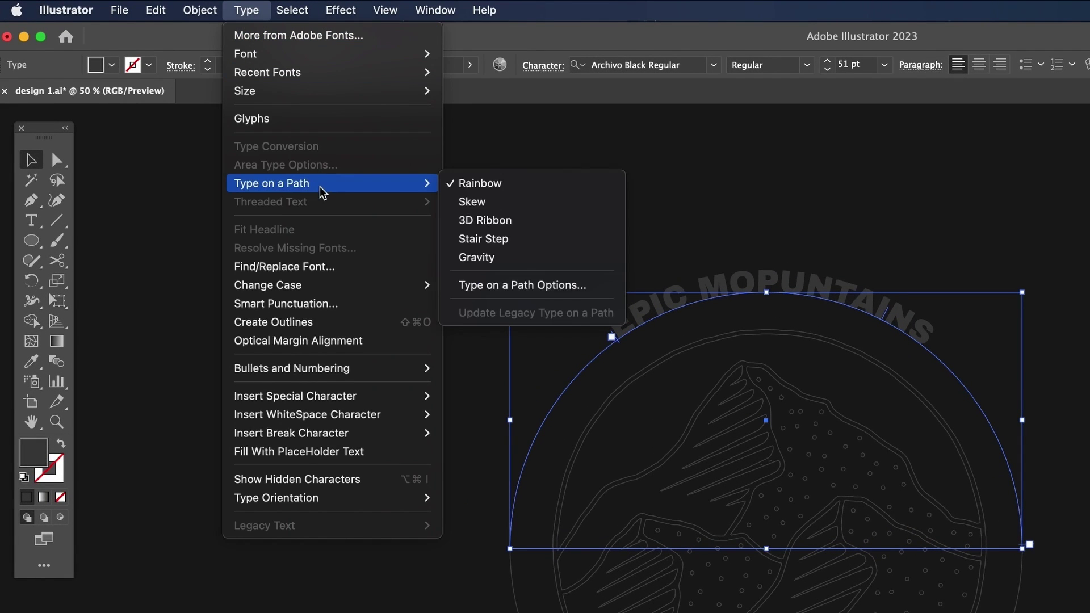
mouse_move(271, 183)
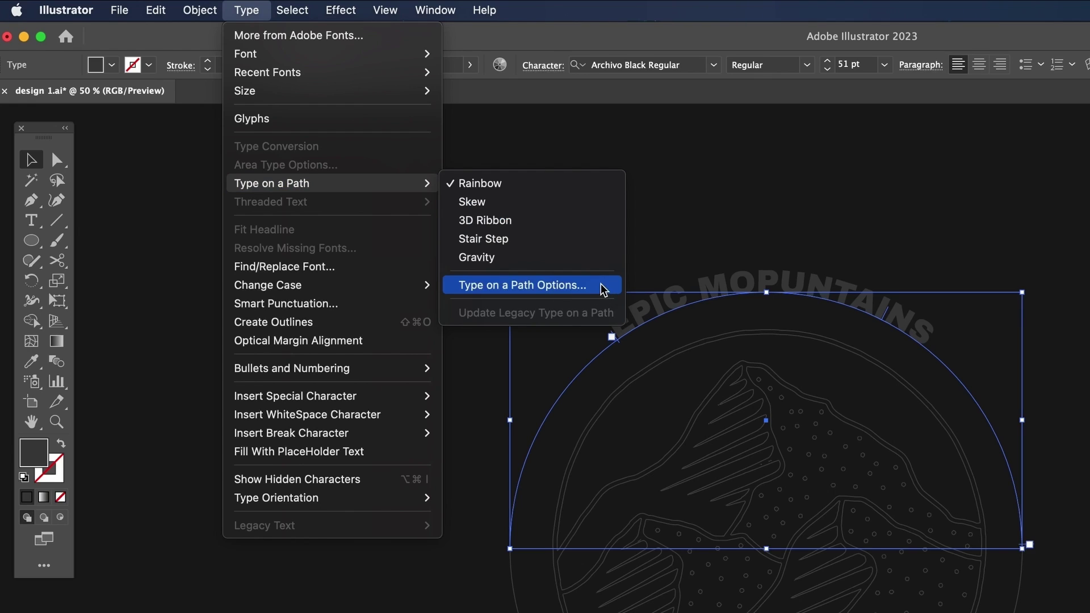
In Type on a Path Options, preview flipping and alignments, then set Center alignment with Auto spacing.
click(602, 290)
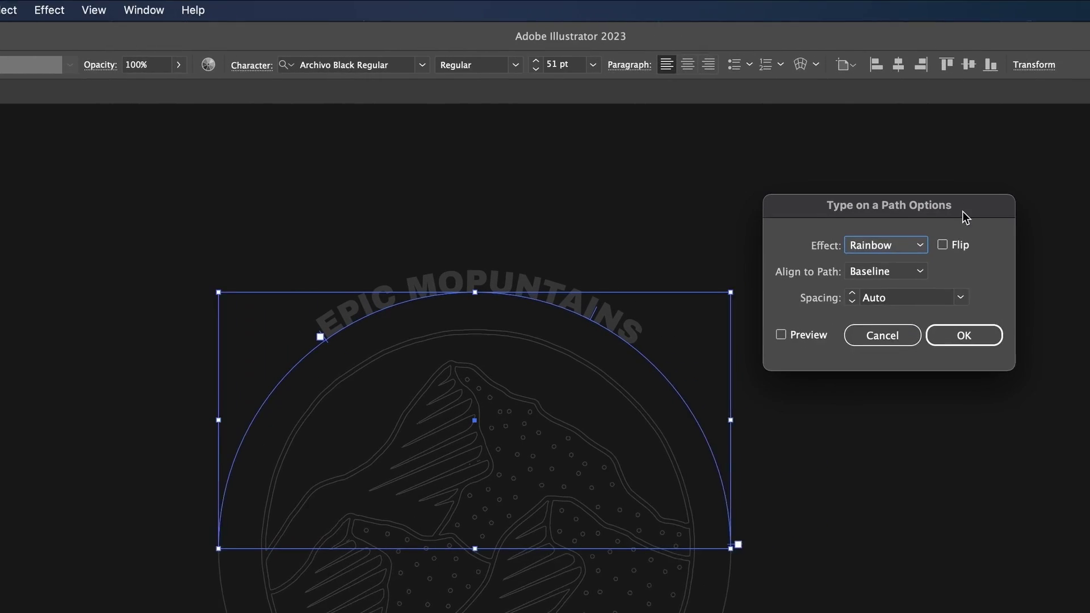
click(883, 245)
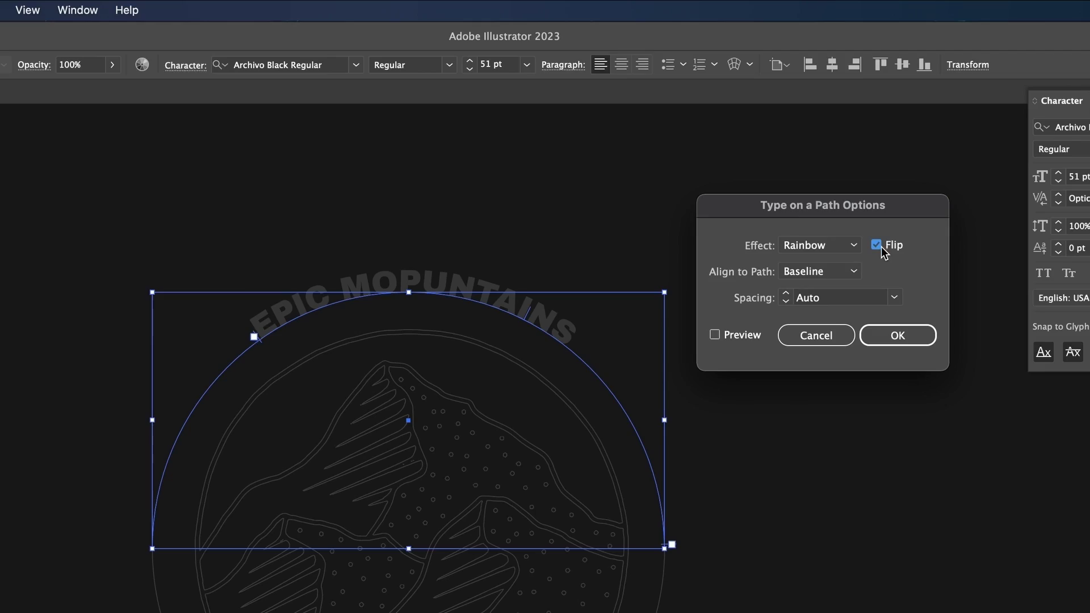
click(715, 334)
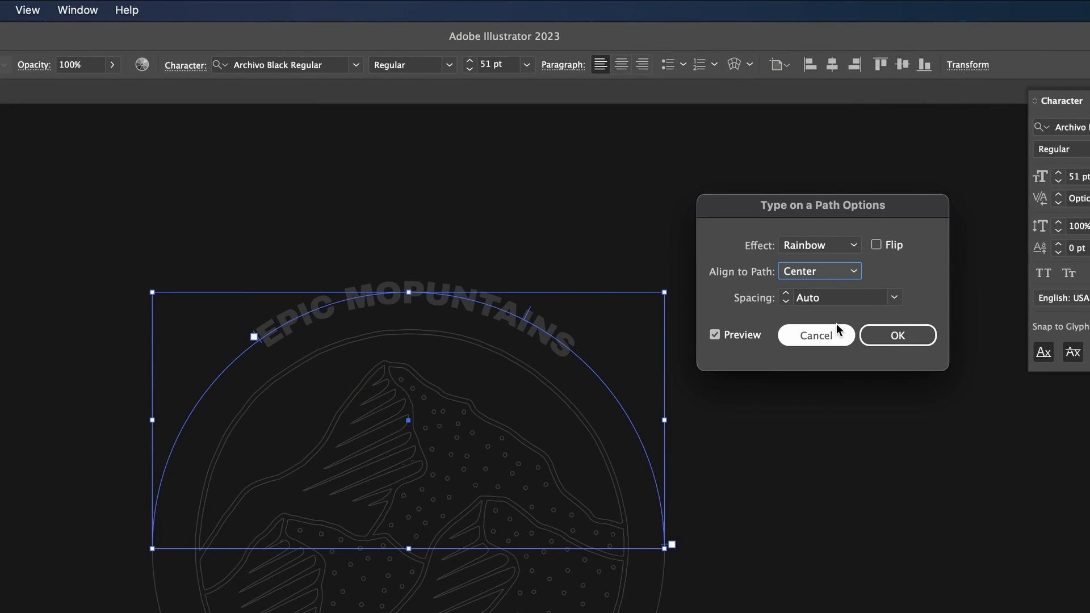
click(851, 271)
click(838, 307)
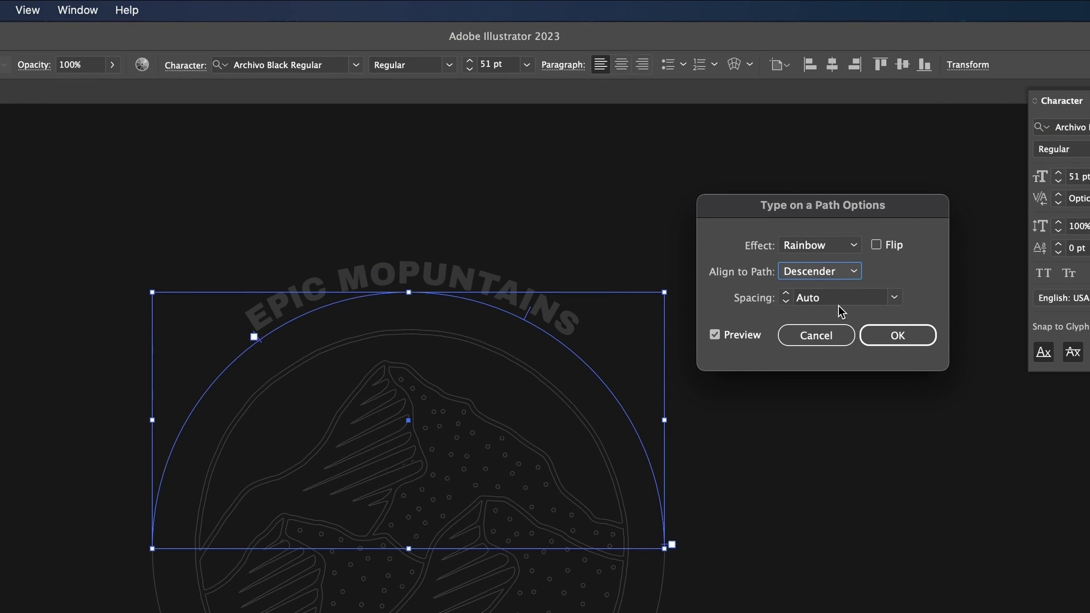
click(849, 273)
click(813, 289)
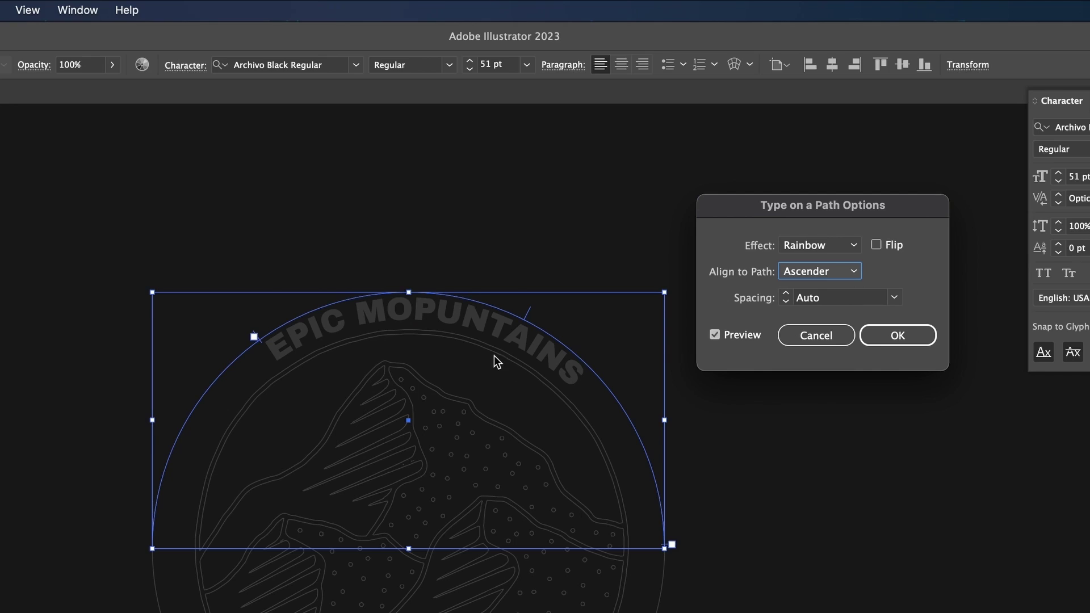
click(814, 277)
click(833, 325)
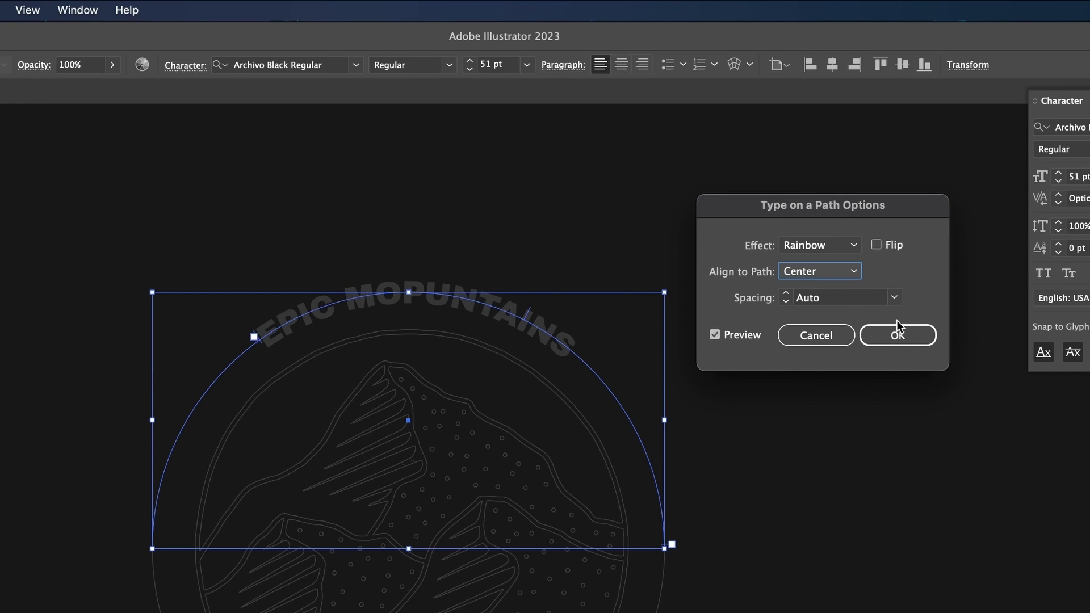
click(893, 298)
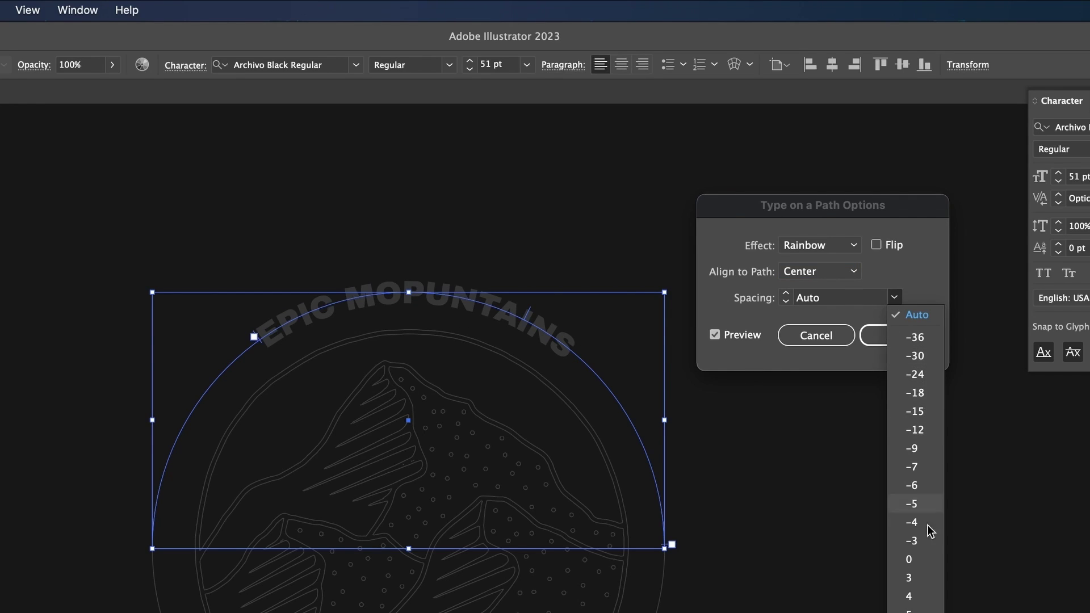
click(932, 280)
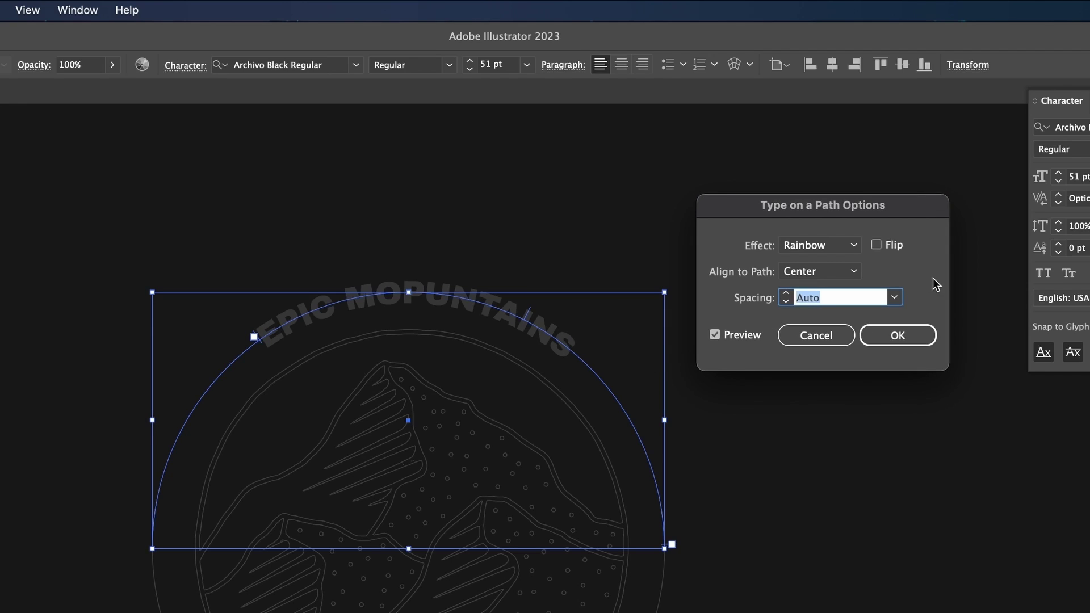
Preview Skew, 3D Ribbon, Stair Step and Gravity effects, then keep Rainbow and confirm.
click(806, 243)
click(808, 282)
click(816, 245)
click(821, 301)
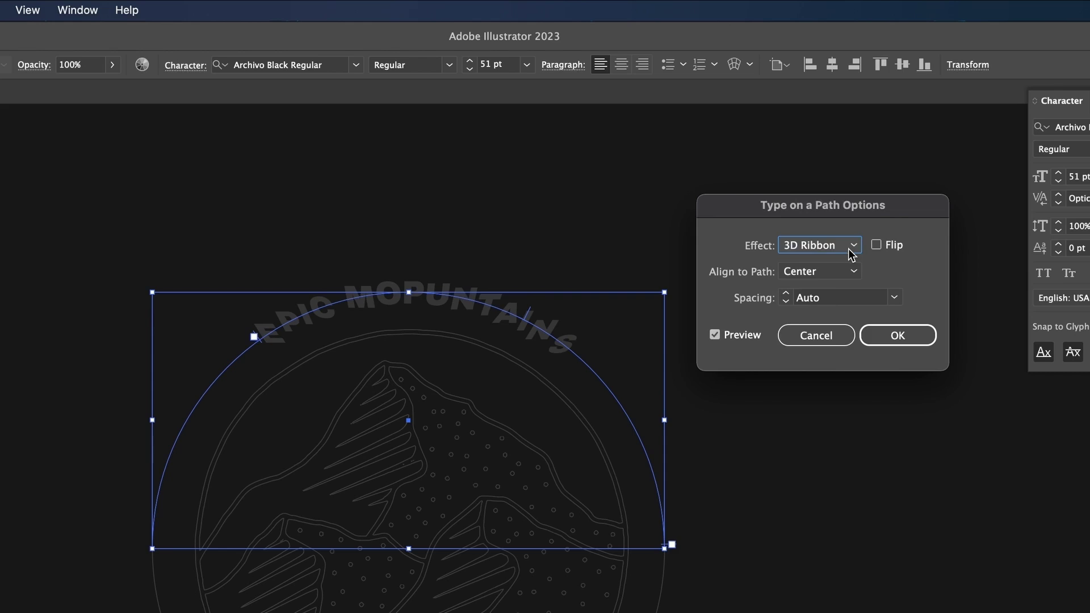
click(850, 247)
click(839, 319)
click(839, 254)
click(839, 333)
click(818, 246)
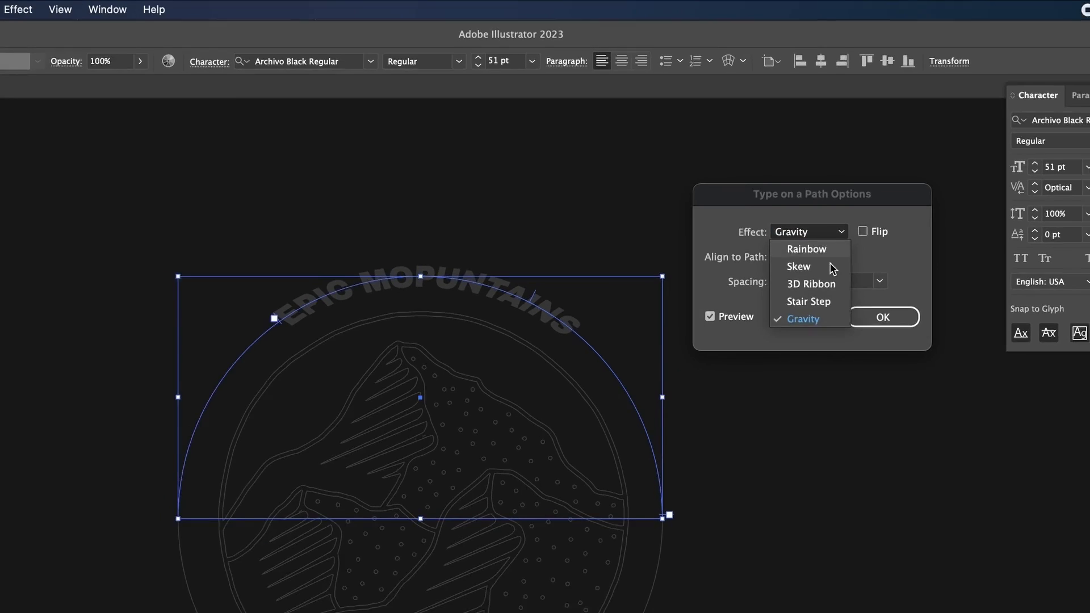
click(788, 204)
click(803, 211)
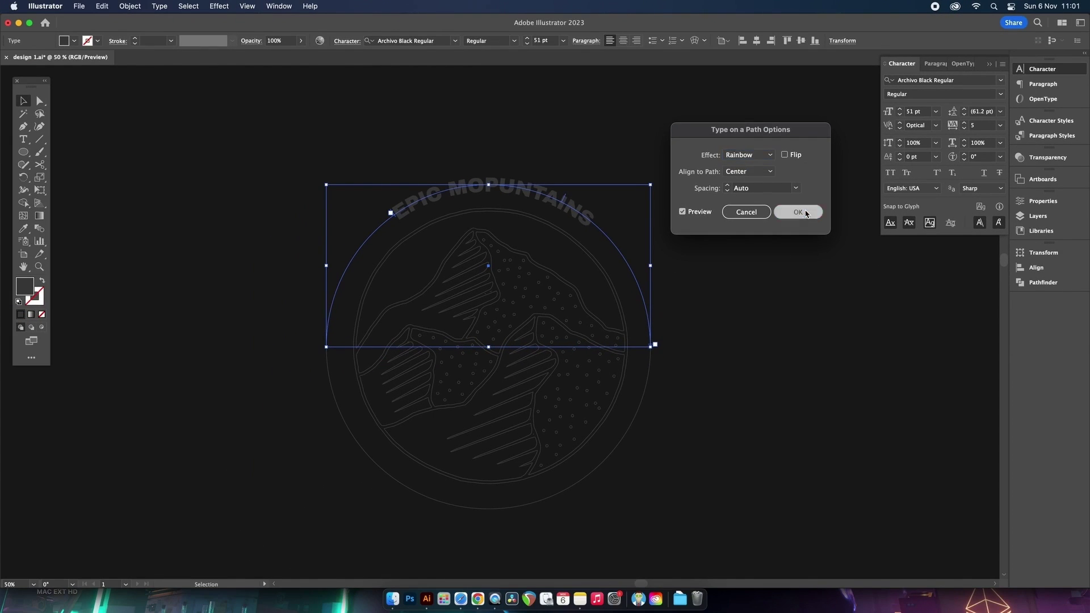
Correct the title text to 'EPIC MOUNTAINS' by deleting the stray P.
click(635, 166)
double_click(490, 182)
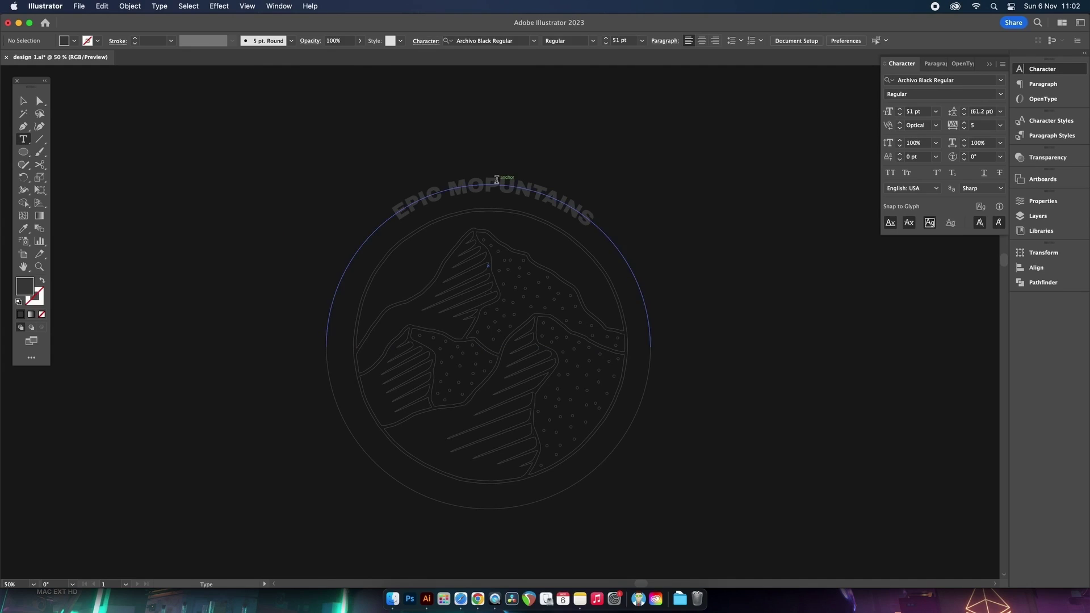
key(BackSpace)
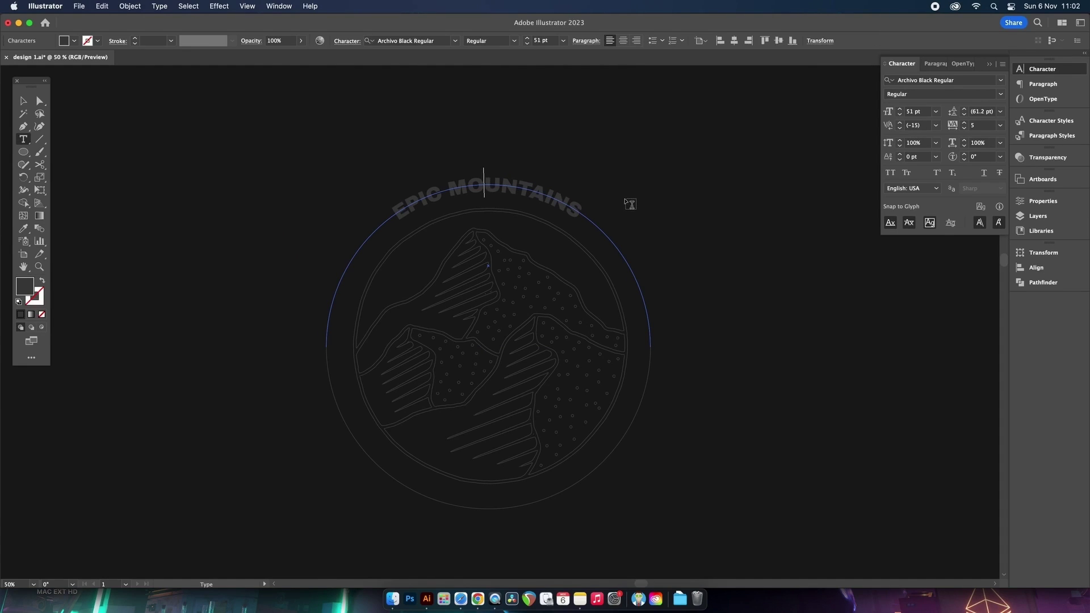
click(25, 101)
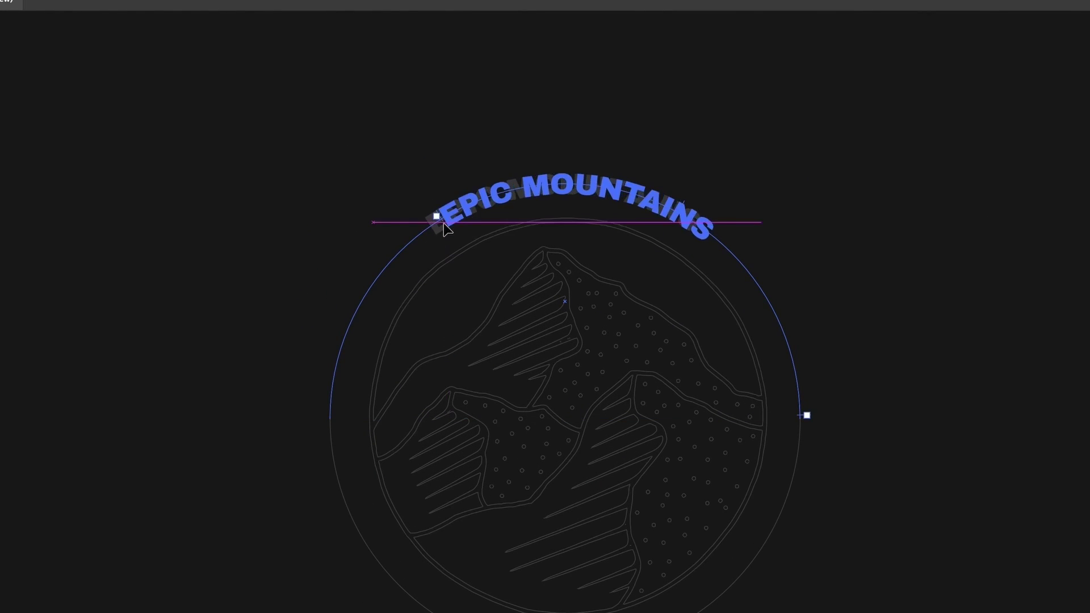
Add a horizontal guide at the circle top and slide the title's start point left along the arc.
click(870, 186)
key(ctrl+r)
drag(524, 18, 549, 231)
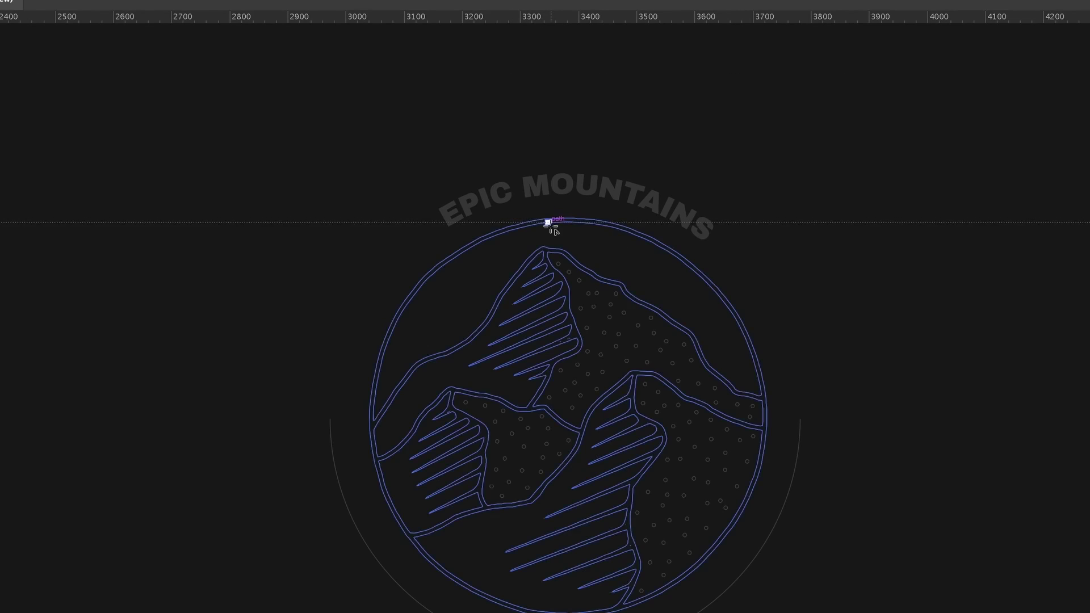
click(556, 193)
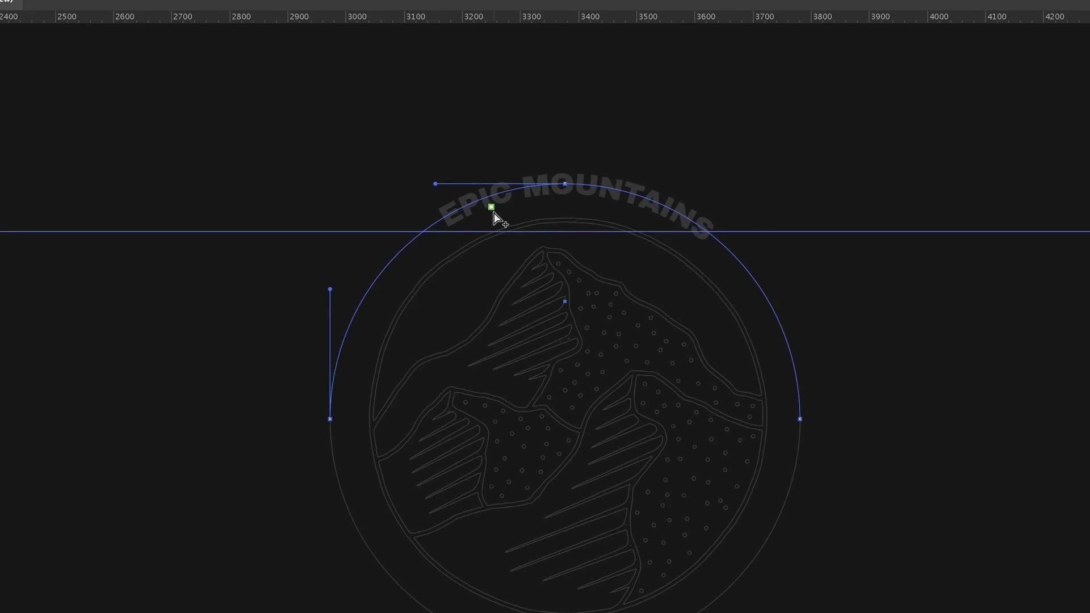
scroll(493, 214, up, 2)
scroll(482, 203, up, 1)
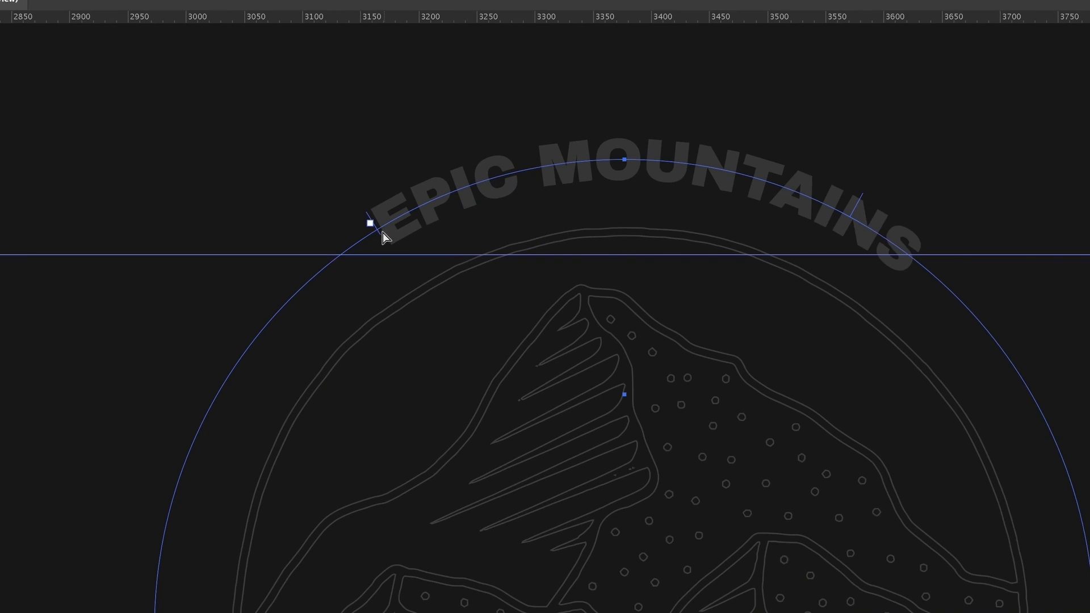
drag(381, 242, 357, 249)
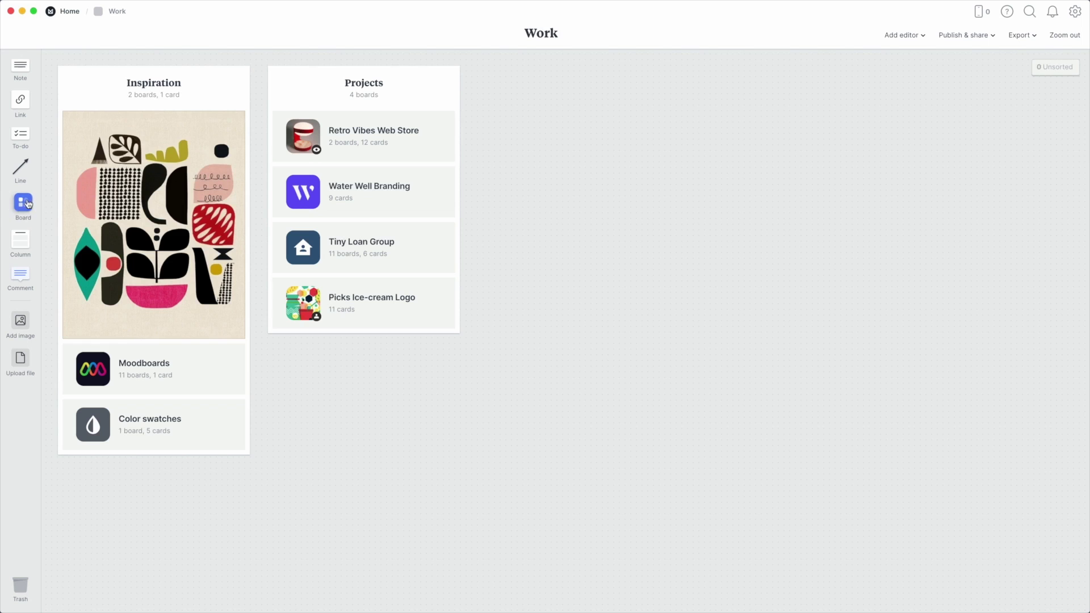
Add the Insen Market Launch board to the Work canvas and open it.
drag(28, 204, 541, 234)
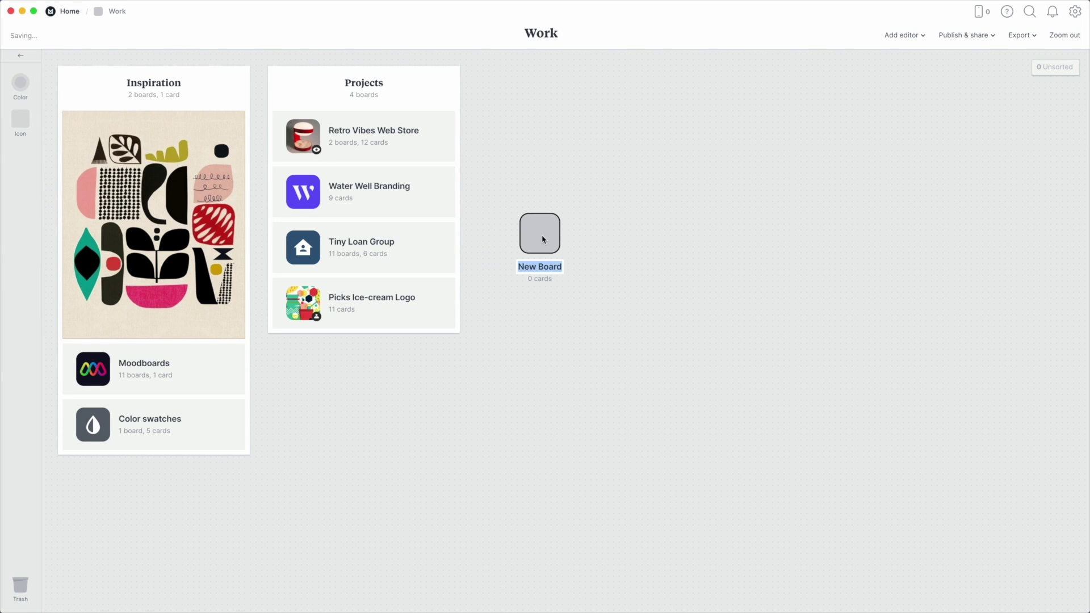
text(Insen Market)
text(Launch)
key(Return)
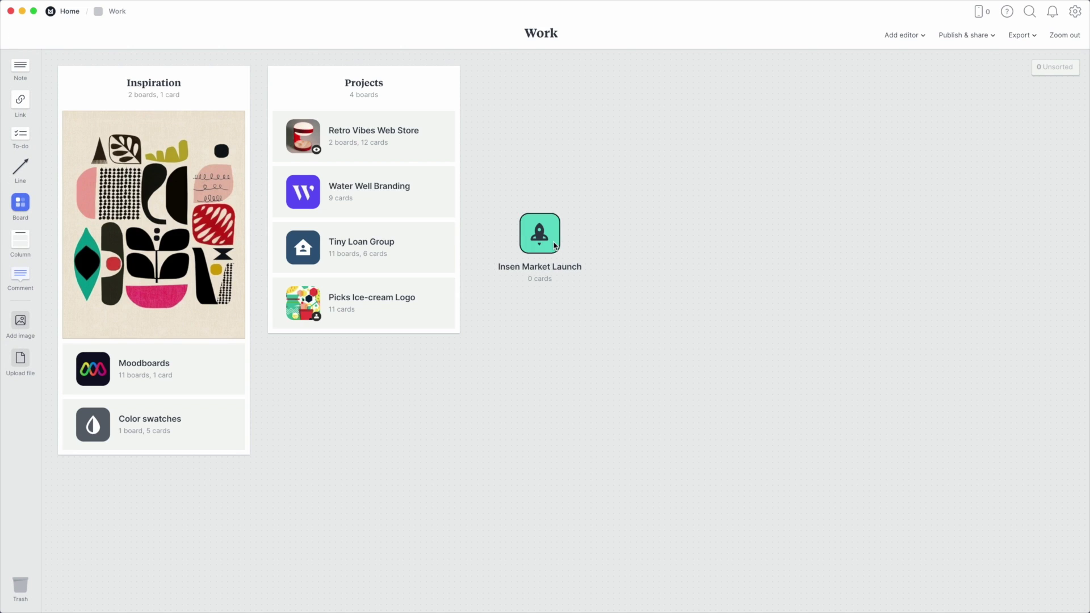
click(554, 246)
Add a flagship store note, tick completed Next steps items, and begin a new to-do.
drag(21, 64, 109, 85)
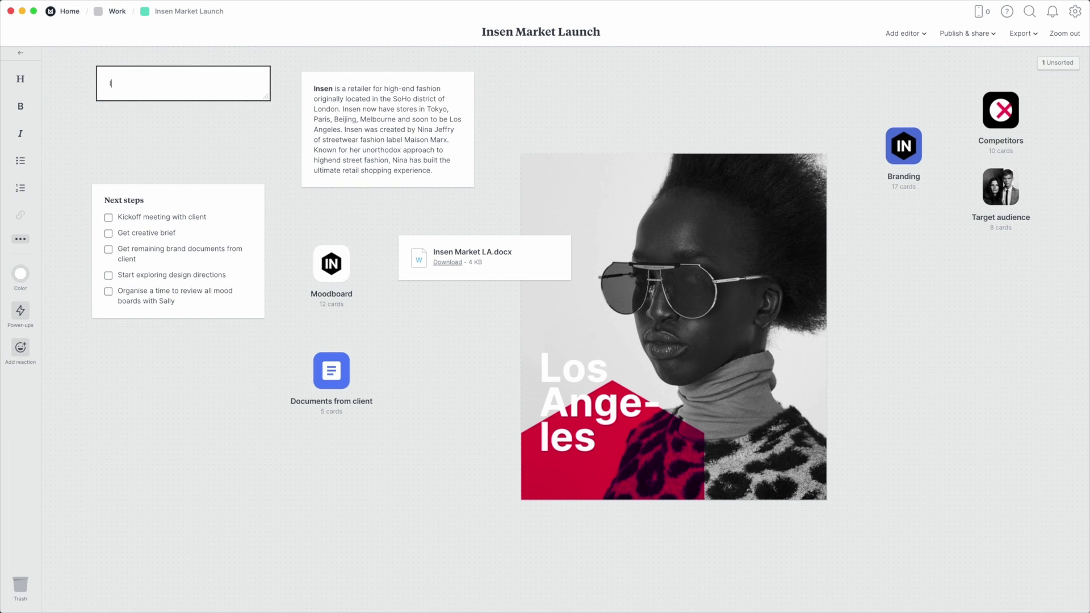
text(Insen are about to open their largest flagship store in Los Angeles, California. The Insen Market branding needs to capture the American audience and also reflect the local)
text( designers that will help curate the )
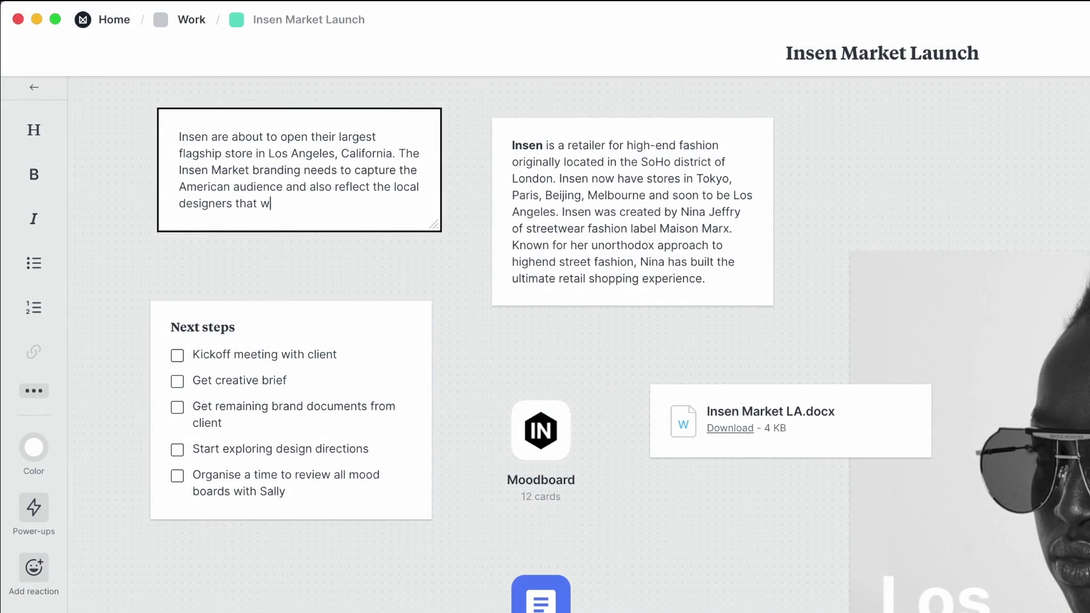
text(space.)
click(178, 354)
click(177, 380)
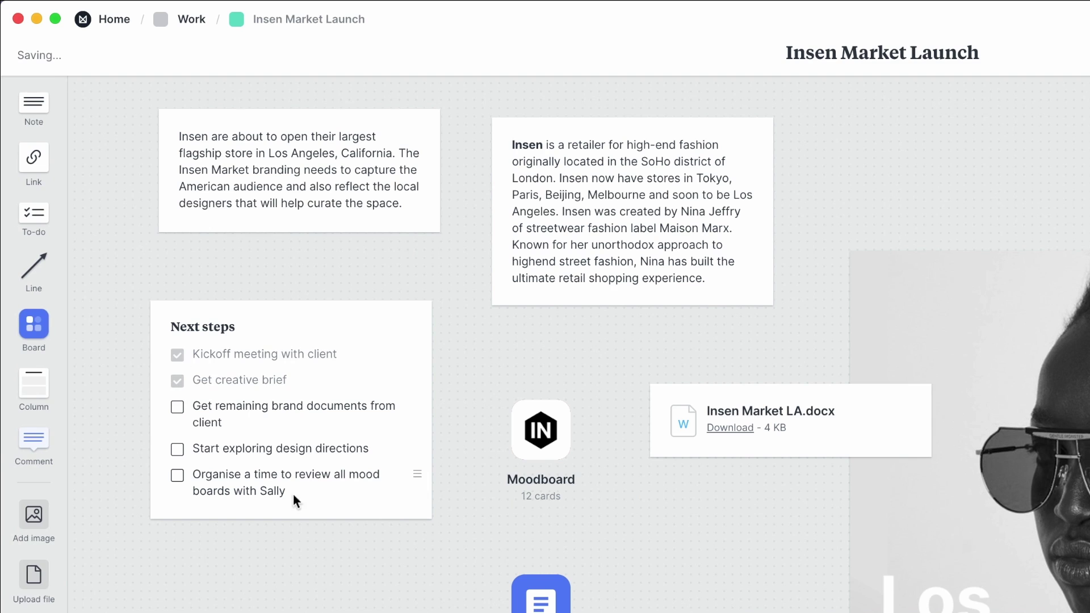
click(413, 474)
key(Return)
text(Create moodboard for photoshoot)
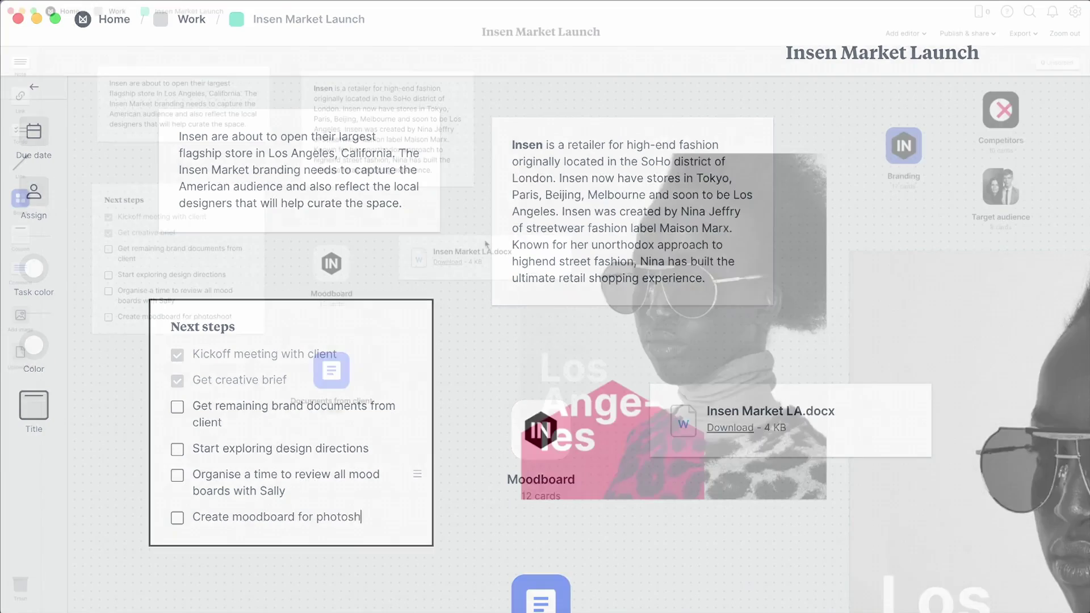
Move the Insen Market LA.docx card under Next steps and invite three editors.
drag(460, 256, 191, 367)
right_click(418, 296)
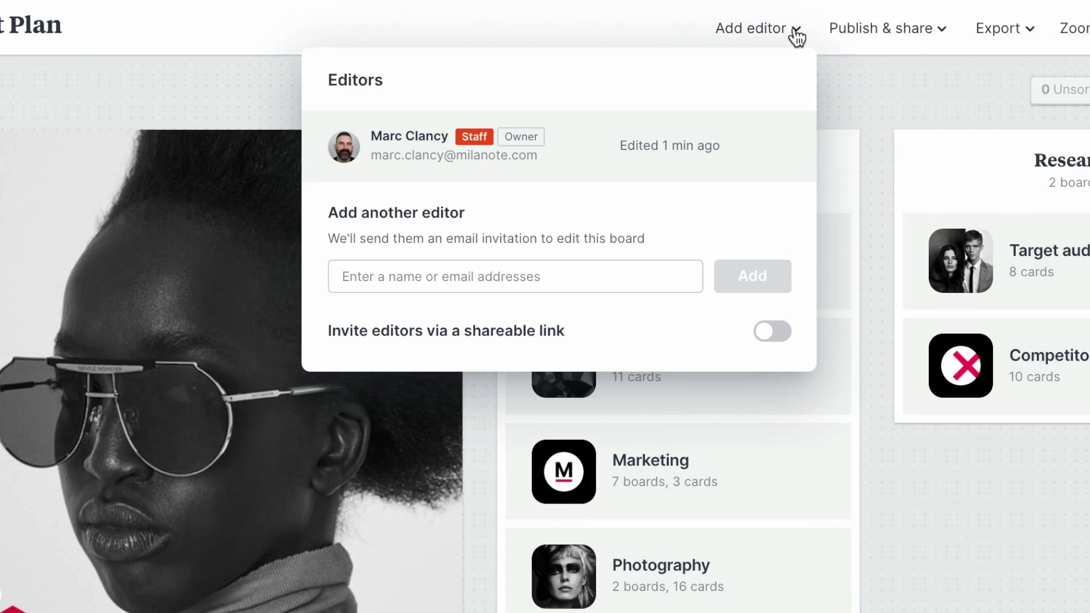
click(409, 270)
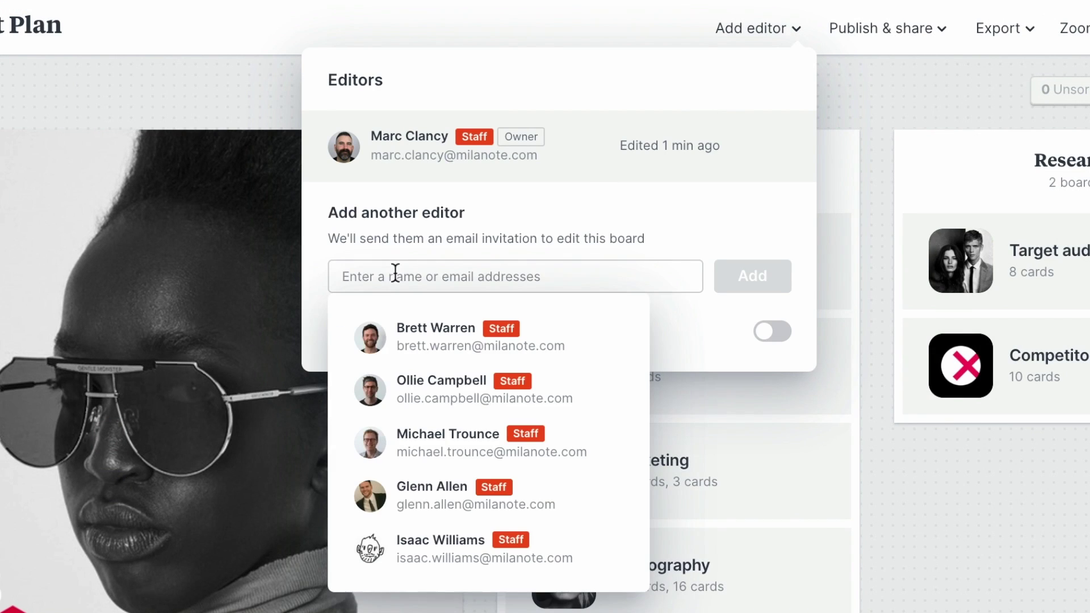
click(413, 328)
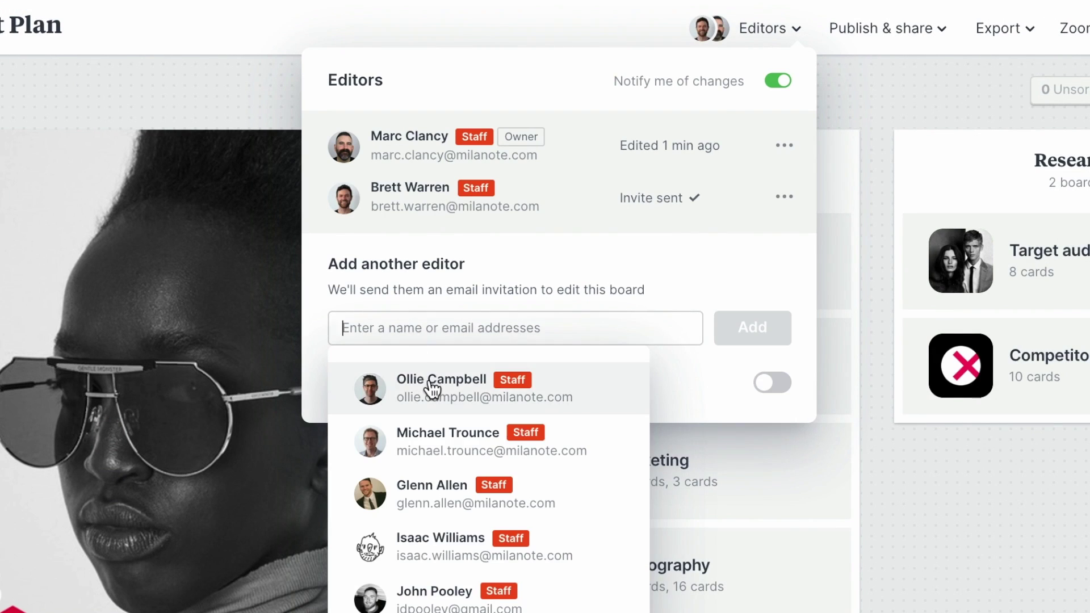
click(428, 387)
text(David)
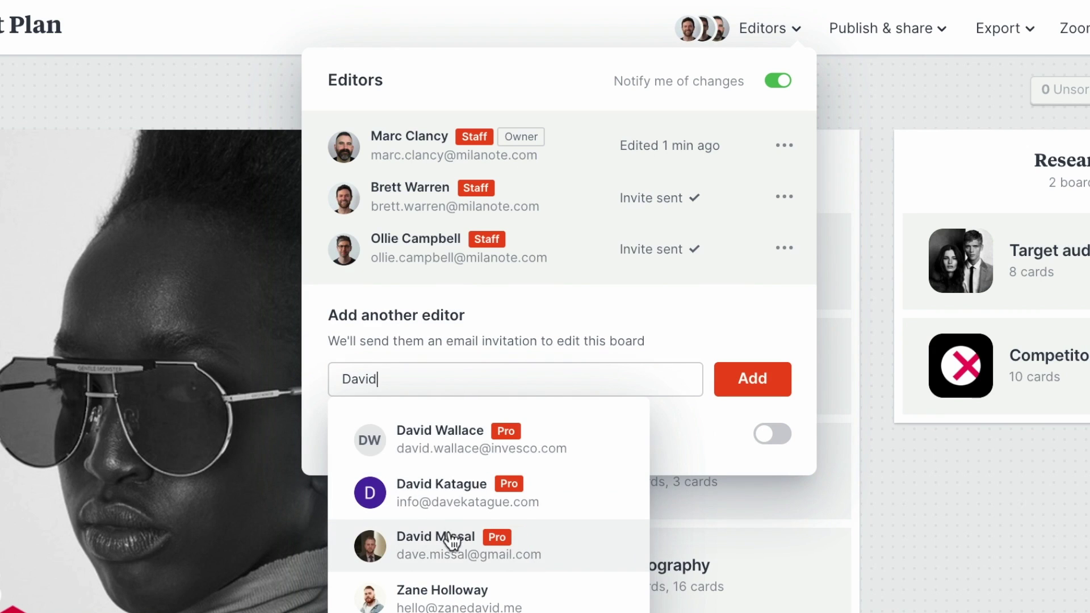
click(451, 546)
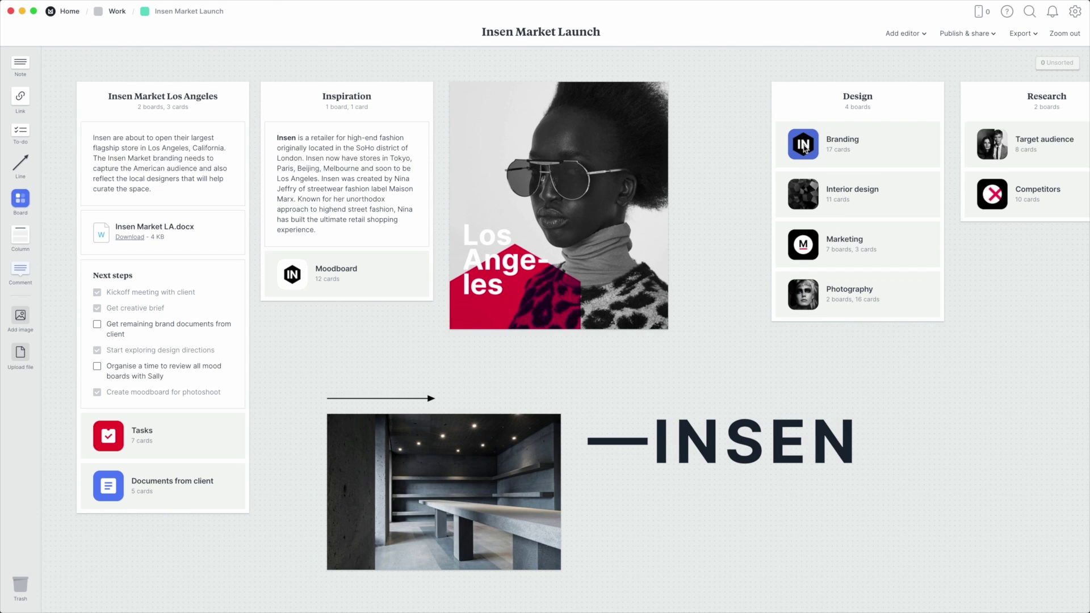
Open the Branding board and create a new note next to the colour swatches.
click(804, 147)
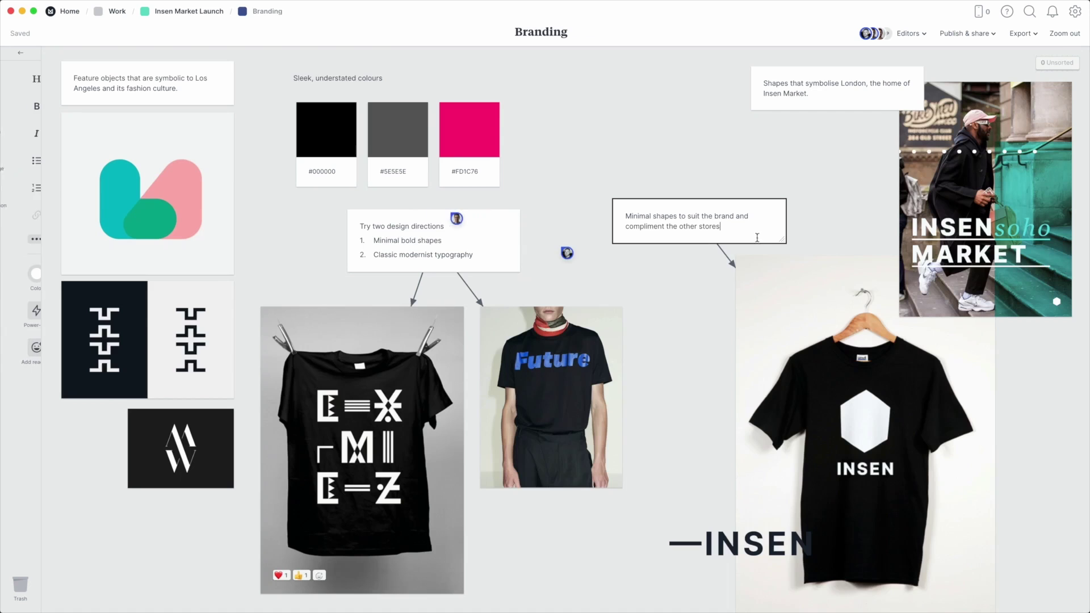
click(531, 114)
double_click(532, 115)
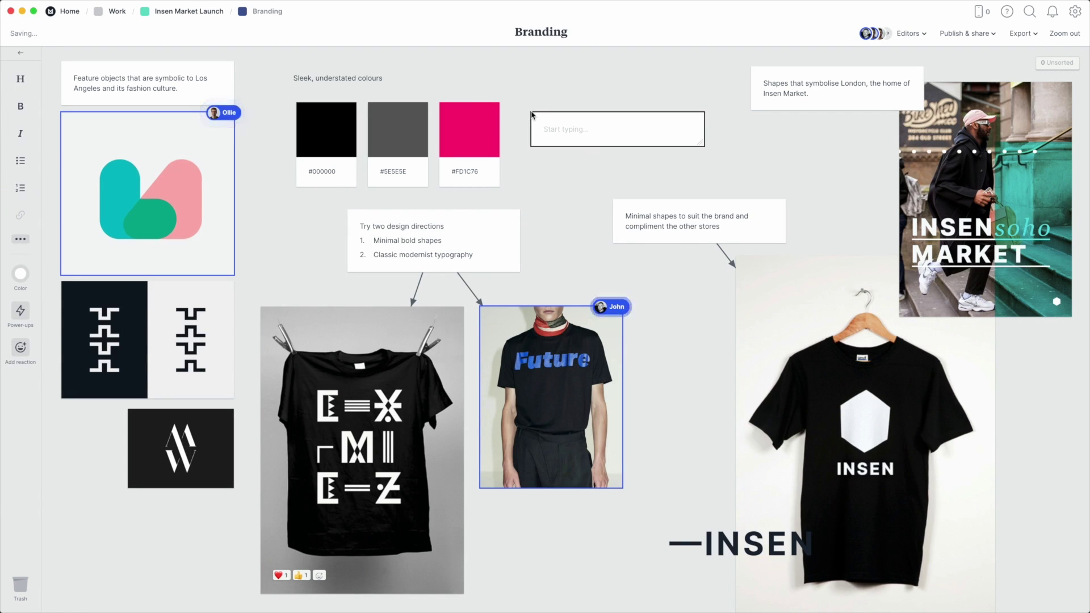
text(#2e)
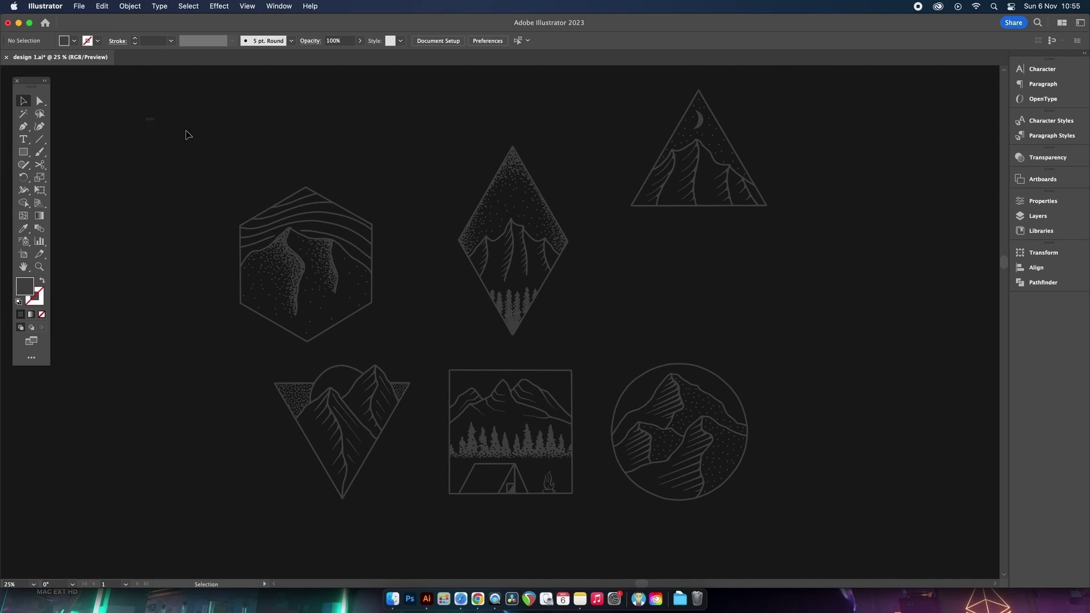
Vertically centre the top row of three mountain badges.
drag(184, 134, 842, 297)
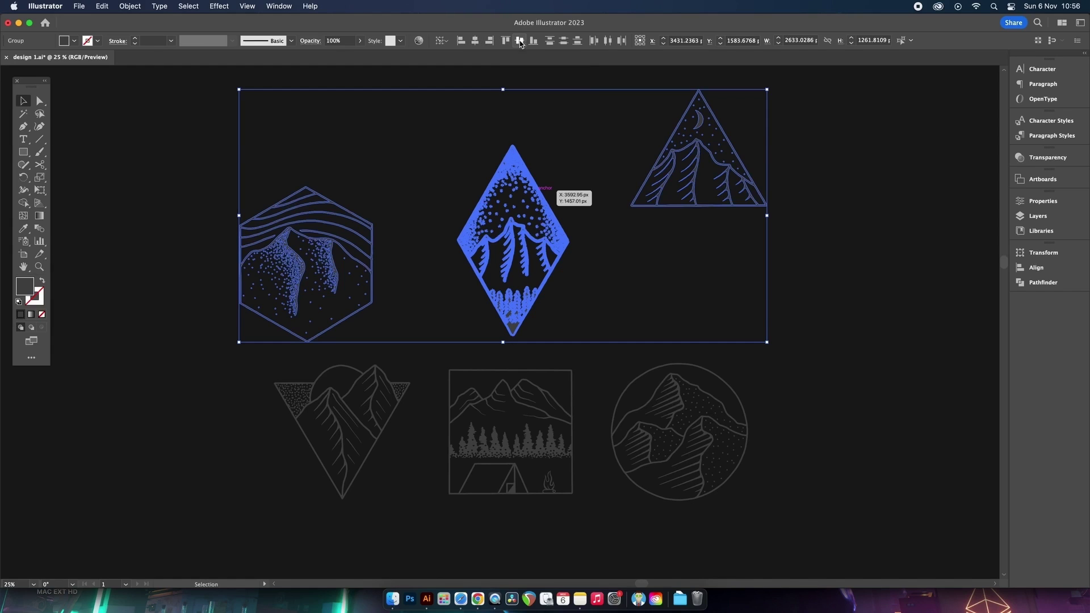
click(519, 40)
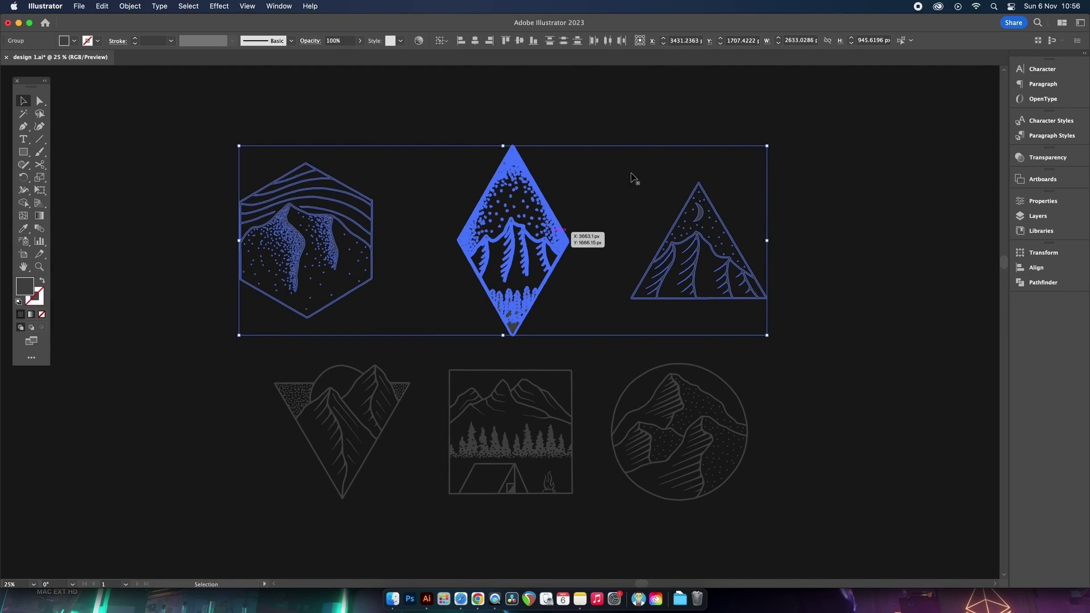
click(844, 224)
Horizontally centre the triangle with the circle, and the hexagon with the triangle below.
drag(654, 149, 804, 484)
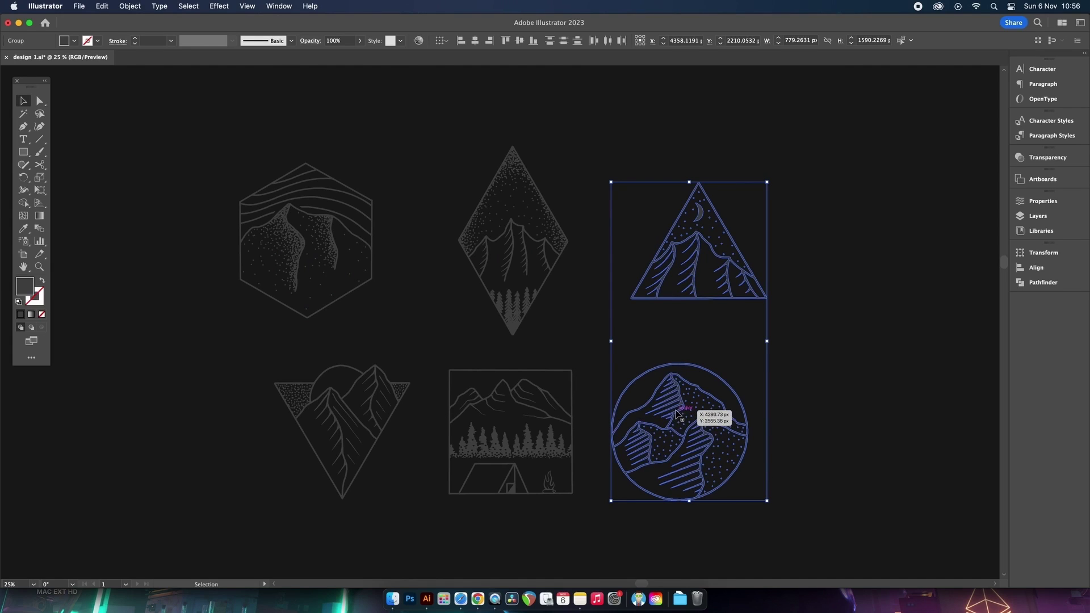
click(476, 43)
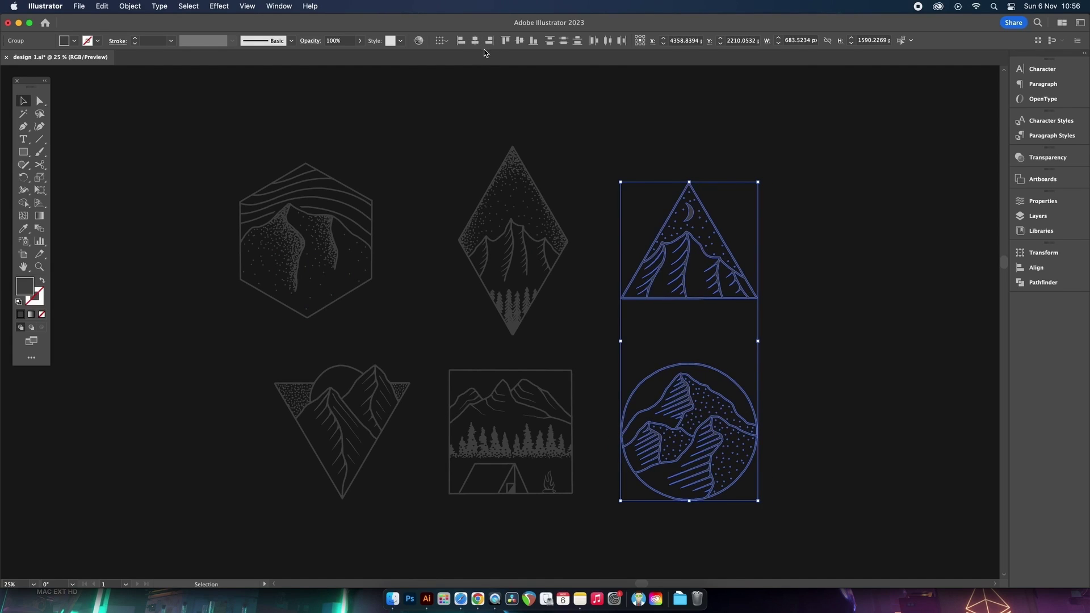
key(super+z)
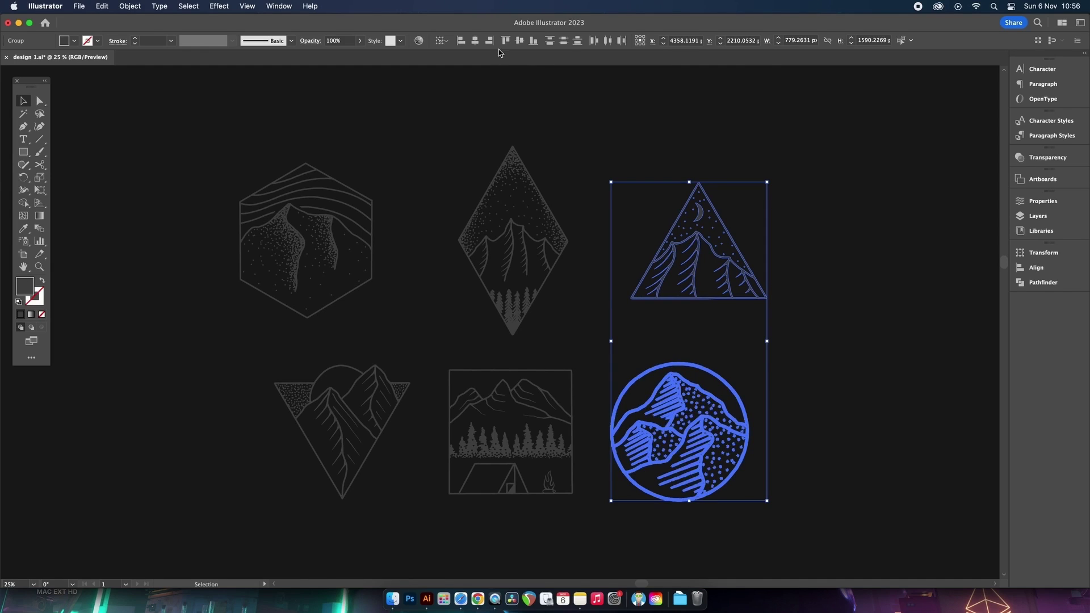
click(475, 42)
click(805, 294)
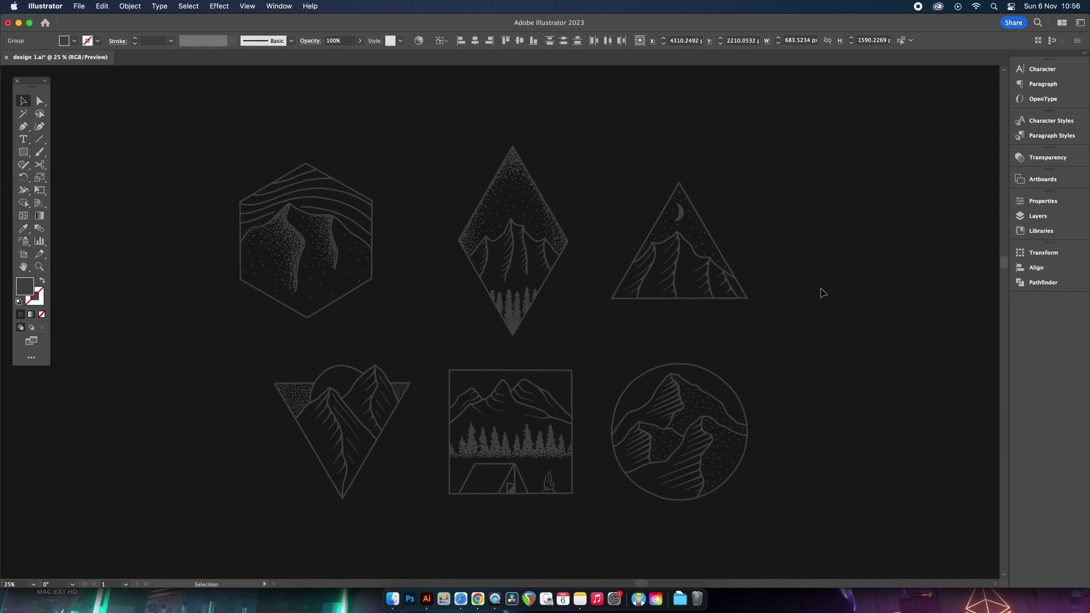
drag(250, 112, 408, 434)
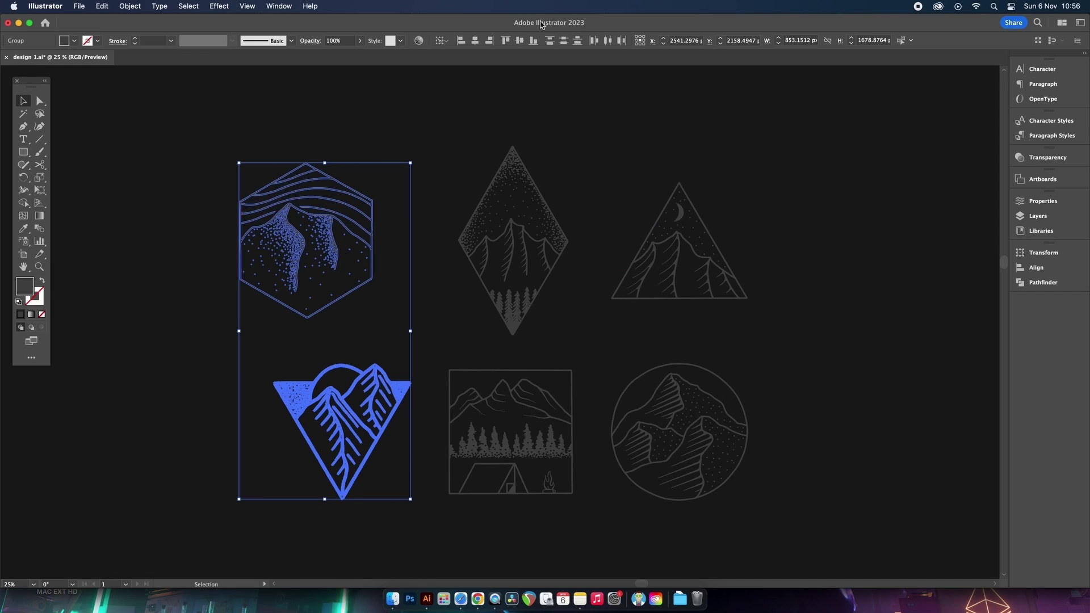
click(489, 42)
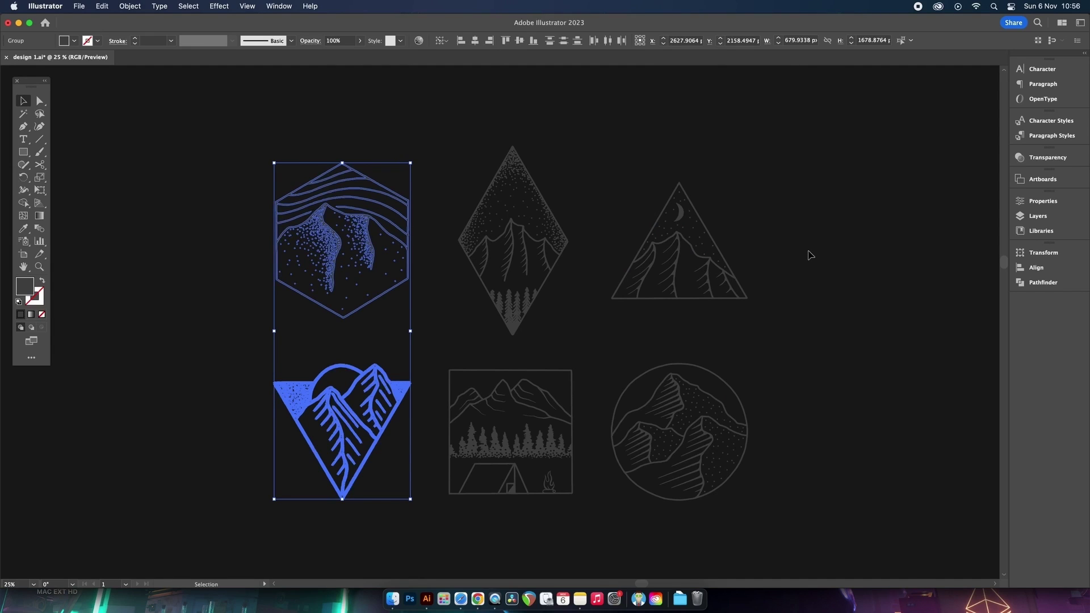
click(809, 255)
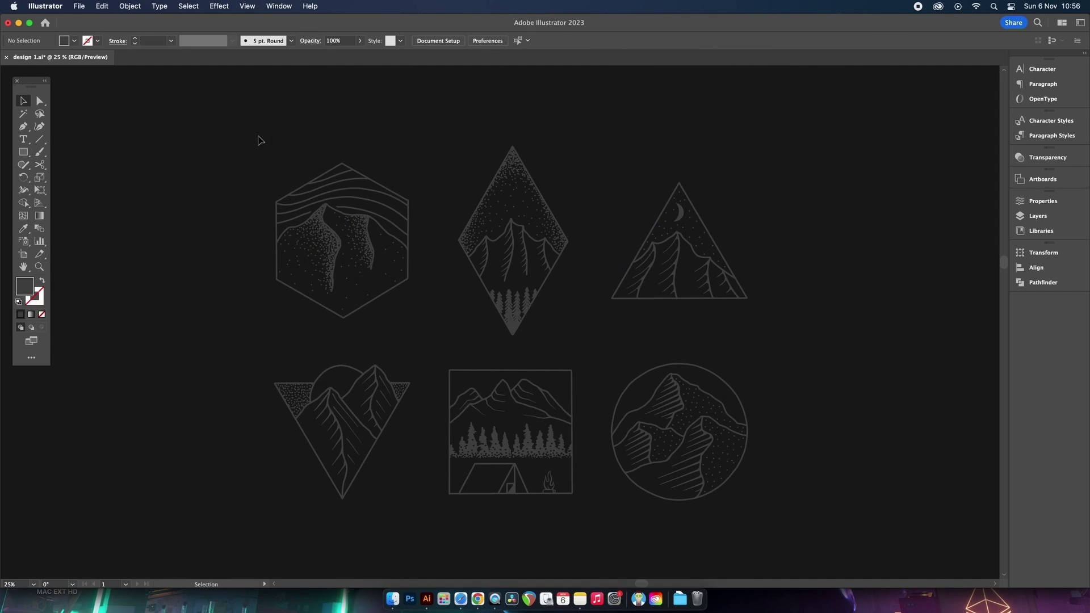
Align the top row to the diamond as key object by top, vertical centre and bottom.
drag(260, 140, 842, 341)
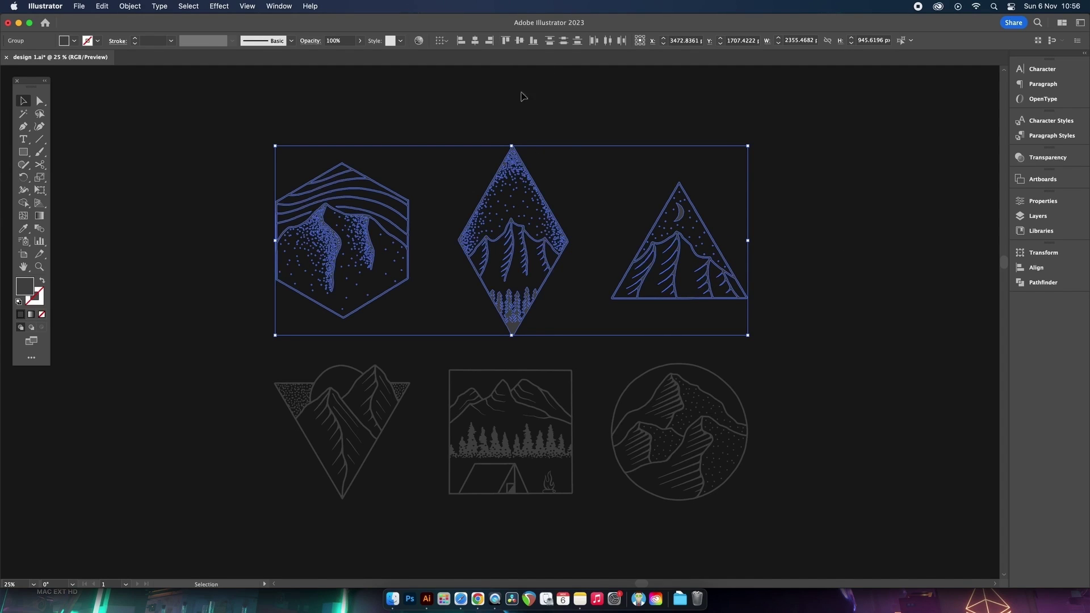
click(517, 167)
click(506, 40)
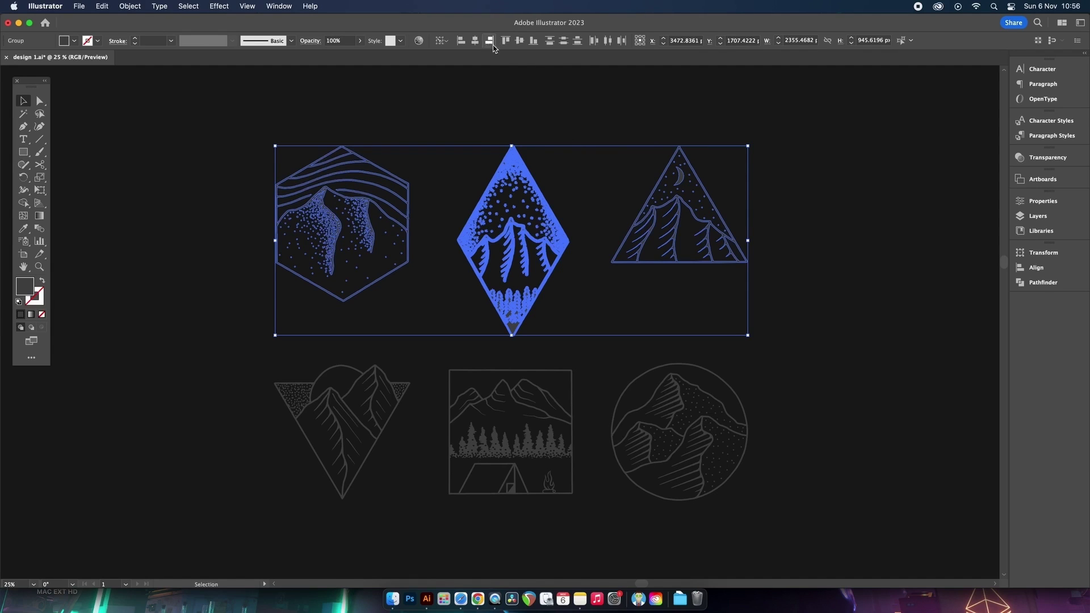
click(519, 42)
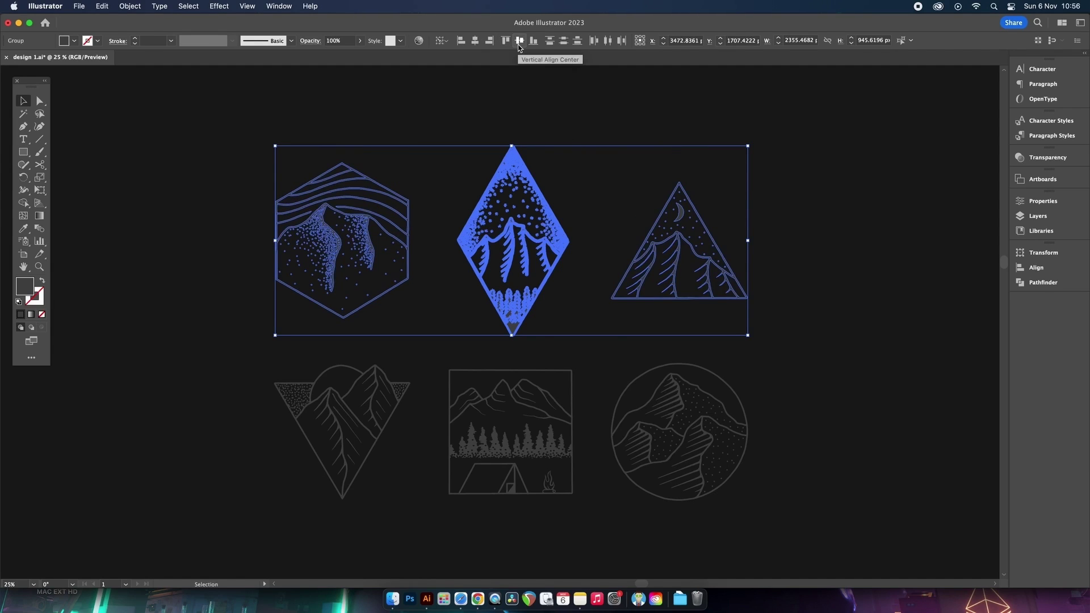
click(533, 39)
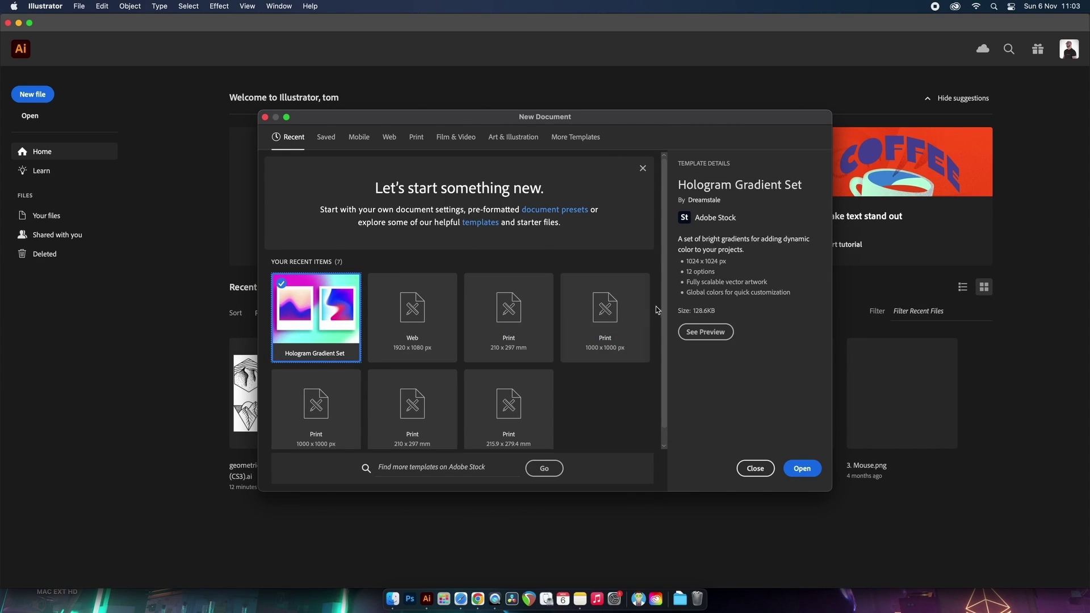
scroll(666, 289, down, 2)
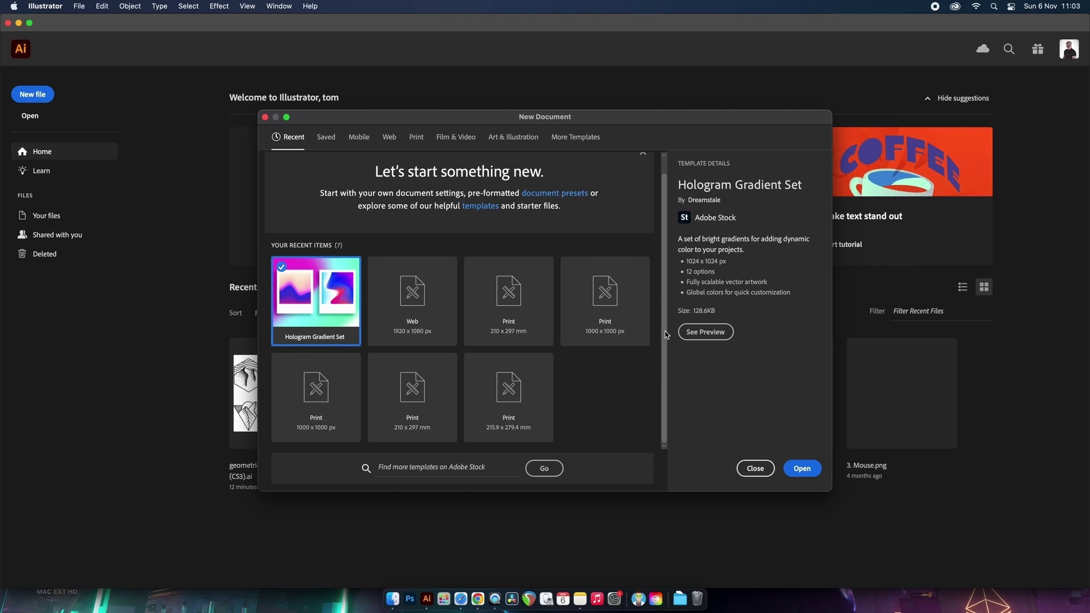
Browse the free templates and select the Elegant Logo Kit logo template.
click(576, 137)
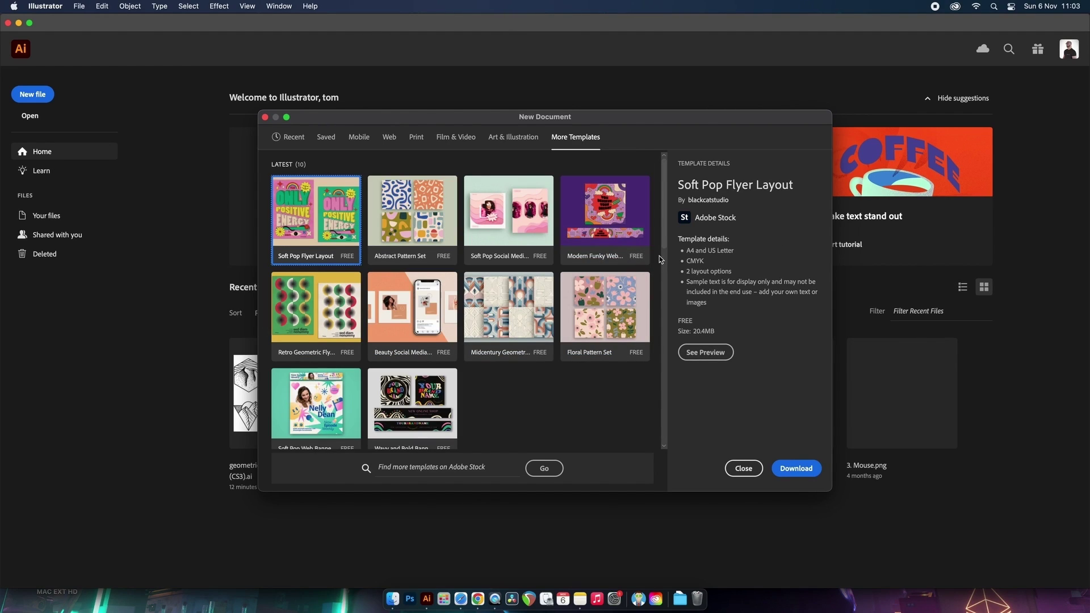
scroll(668, 336, down, 5)
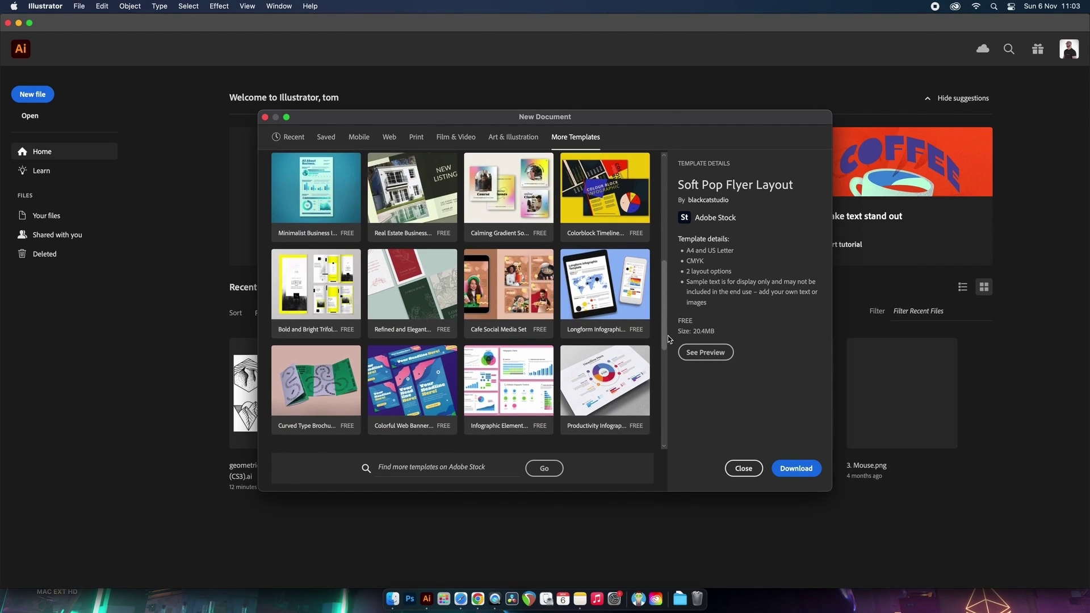
scroll(668, 335, down, 5)
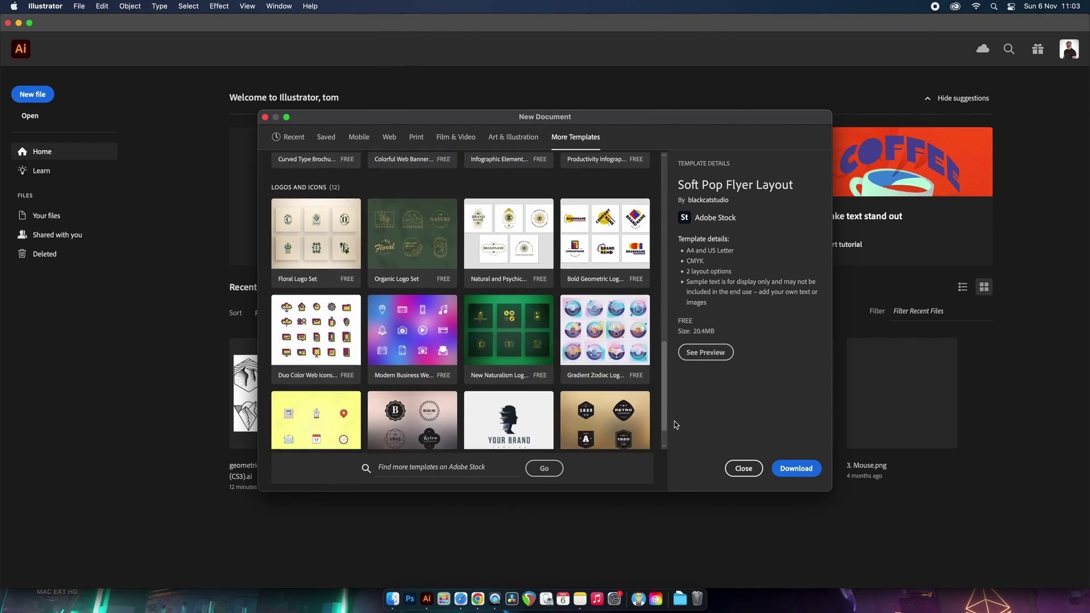
scroll(668, 430, up, 2)
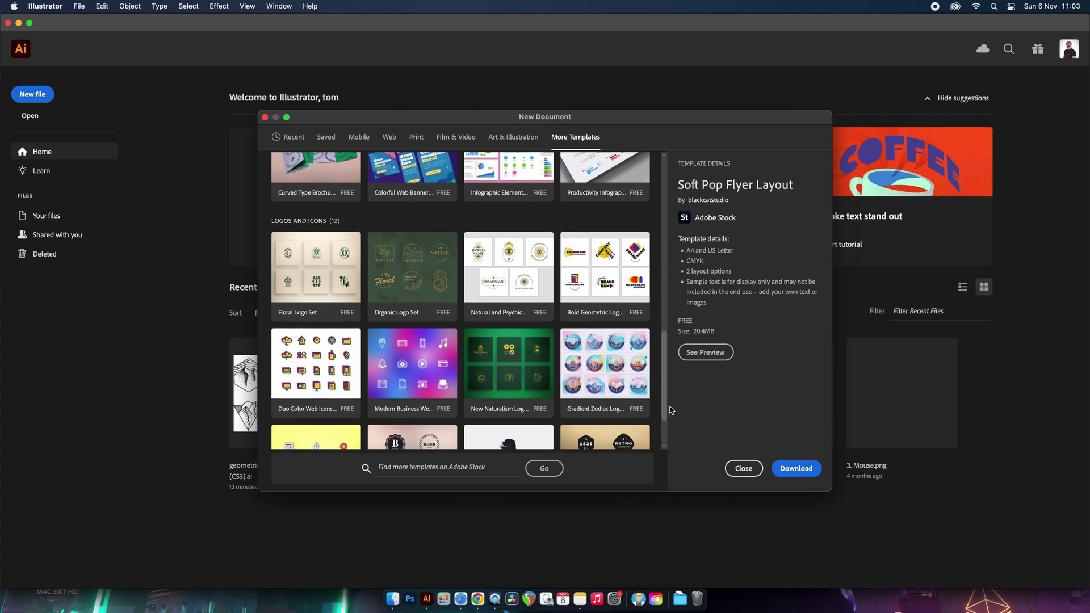
drag(670, 409, 666, 436)
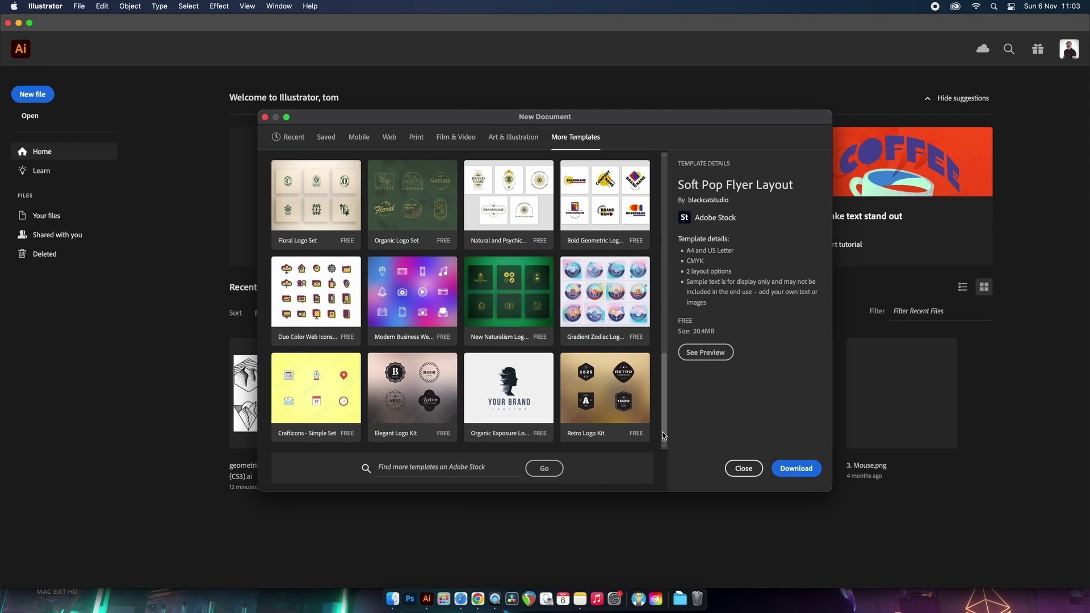
click(409, 371)
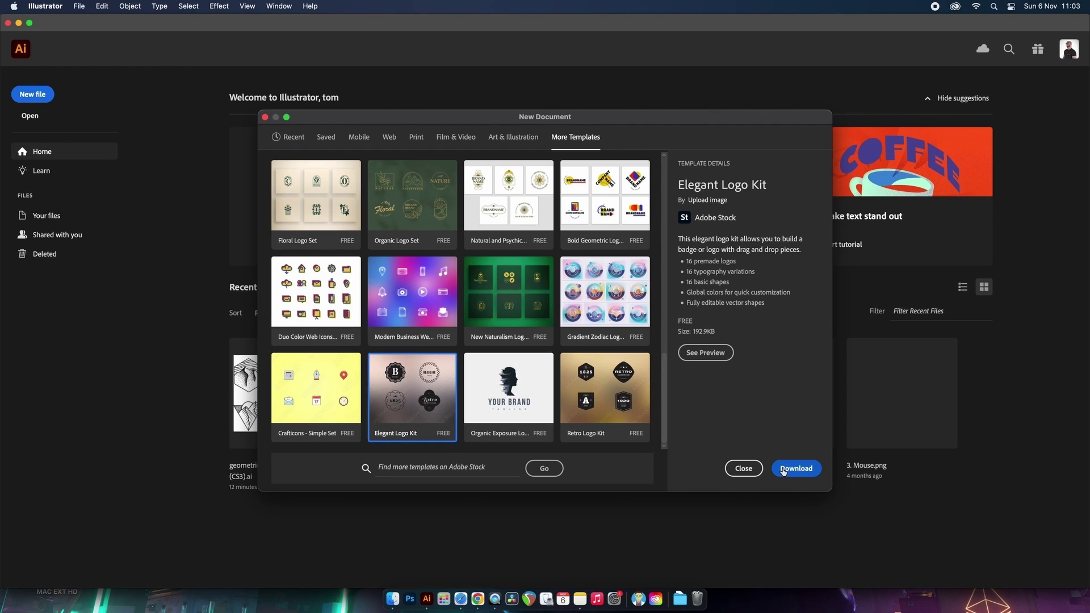